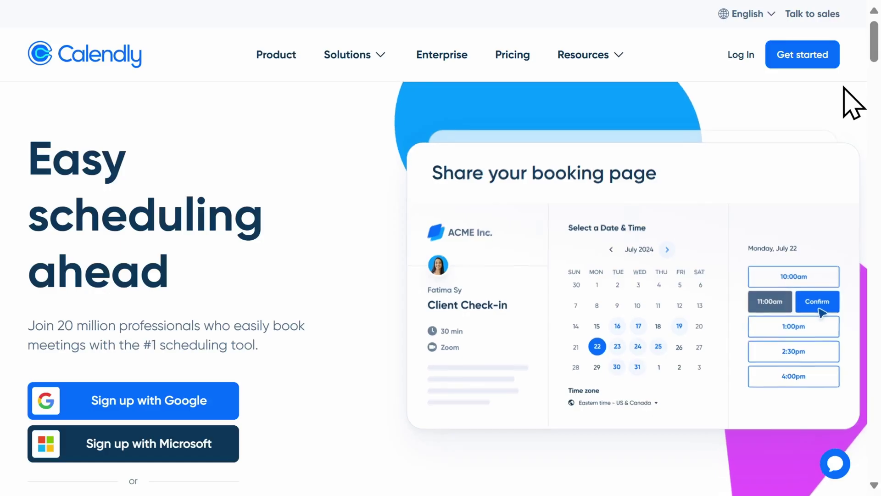
- Begin signing up for a Calendly account from the Get started button
{"action": "left_click", "coordinate": [813, 68]}
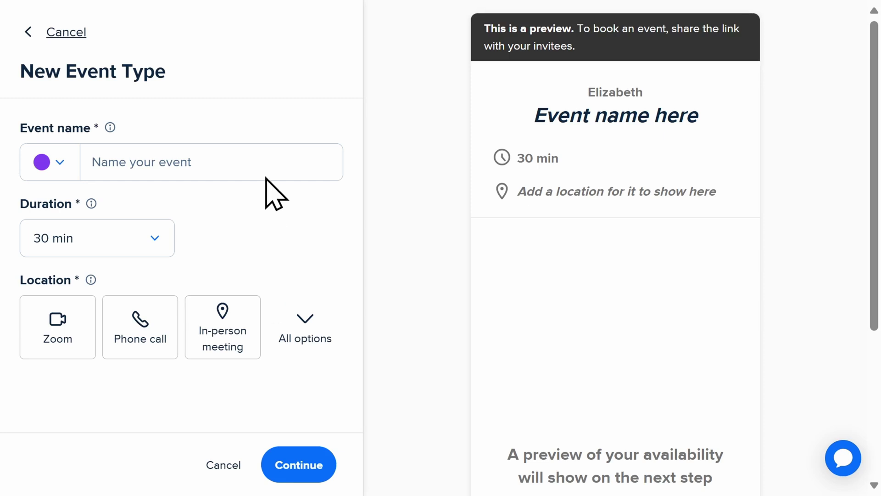
- Create the '15 Minute Consultation' event type with a 15 min duration and a phone-call location
{"action": "left_click", "coordinate": [229, 163]}
{"action": "type", "text": "15 Minute Consultation"}
{"action": "left_click", "coordinate": [131, 248]}
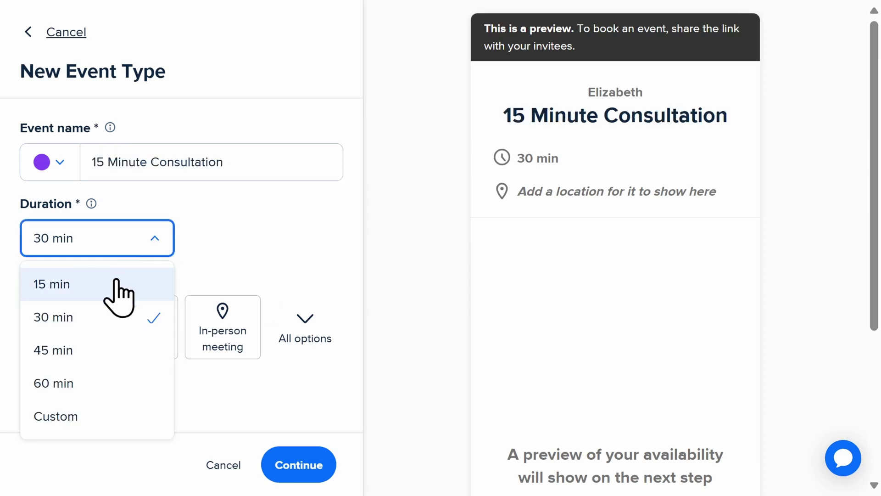
{"action": "left_click", "coordinate": [113, 284]}
{"action": "left_click", "coordinate": [147, 323]}
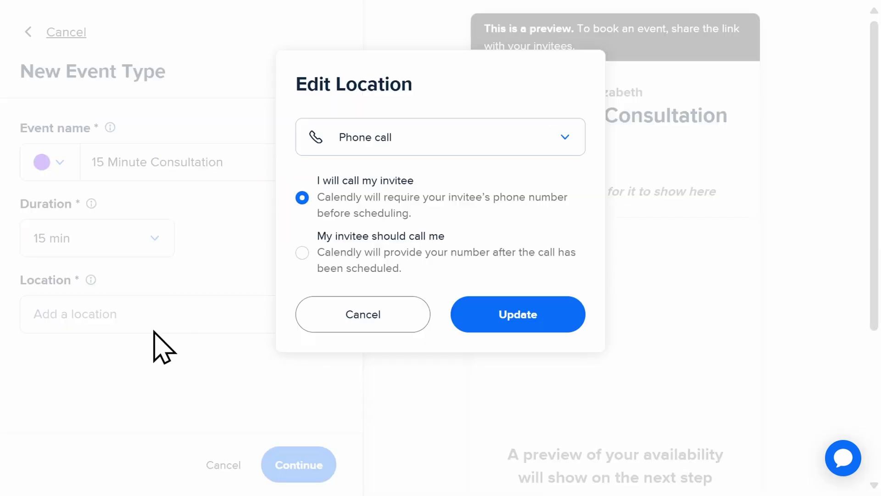
{"action": "left_click", "coordinate": [527, 315]}
{"action": "left_click", "coordinate": [300, 471]}
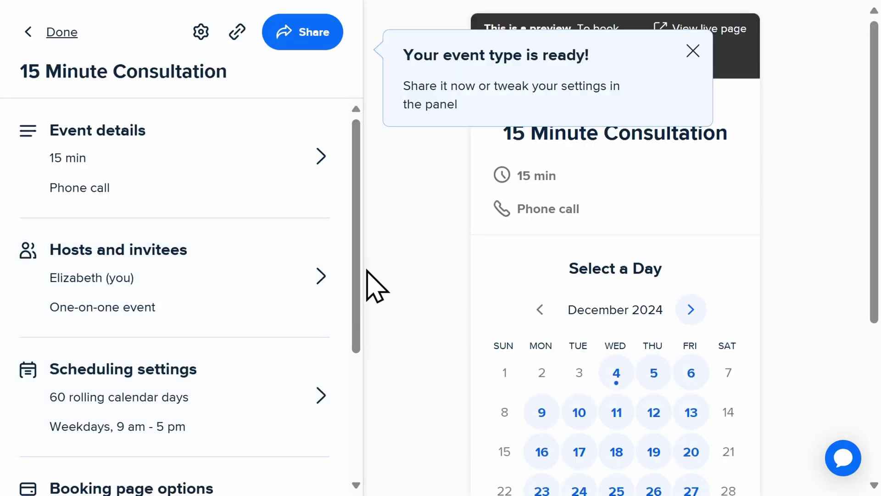
{"action": "left_click_drag", "start_coordinate": [360, 300], "coordinate": [356, 380]}
{"action": "left_click", "coordinate": [304, 244]}
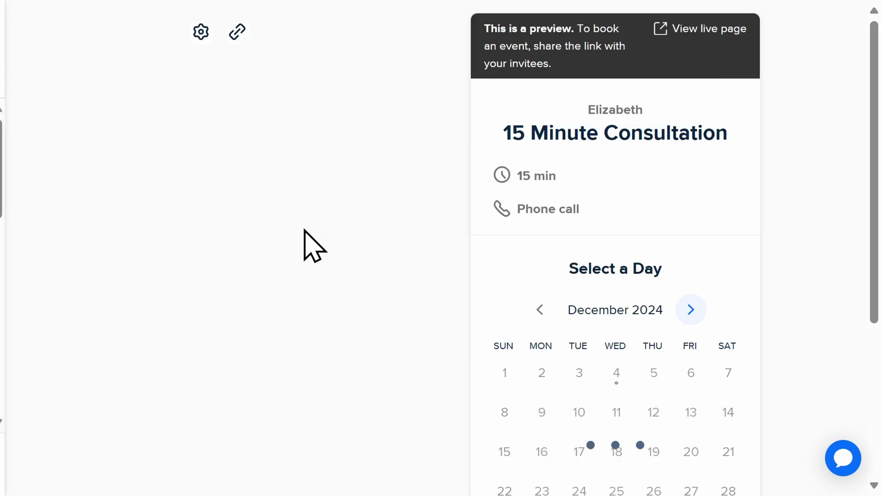
- Add a 15 min buffer after events and require 1 day minimum notice
{"action": "left_click_drag", "start_coordinate": [354, 177], "coordinate": [350, 271]}
{"action": "left_click", "coordinate": [299, 167]}
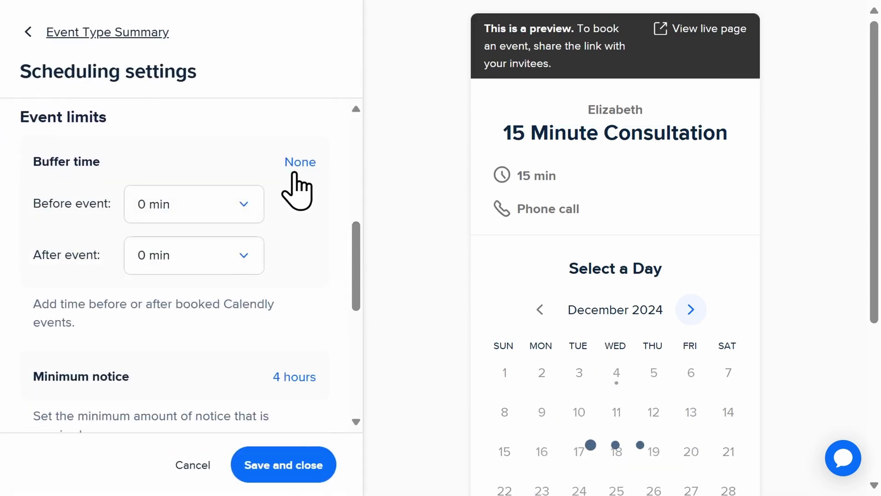
{"action": "left_click", "coordinate": [249, 256]}
{"action": "left_click", "coordinate": [220, 134]}
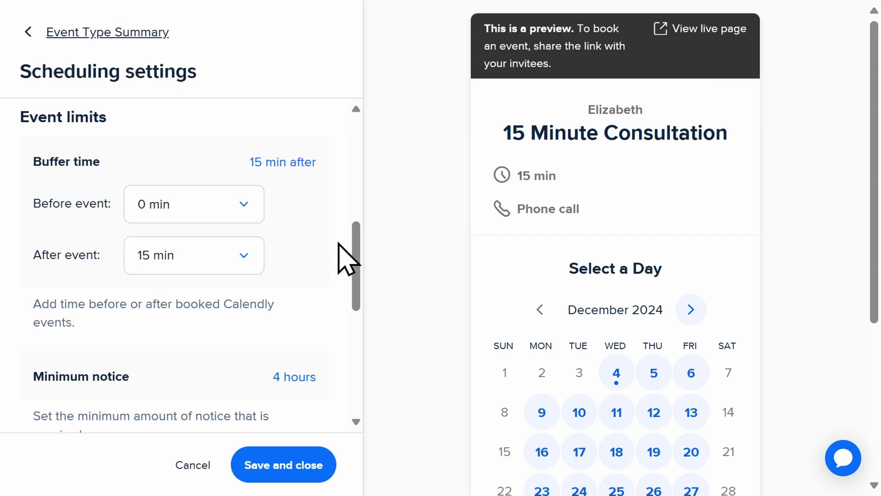
{"action": "scroll", "coordinate": [349, 264], "scroll_direction": "down", "scroll_amount": 5}
{"action": "left_click", "coordinate": [290, 177]}
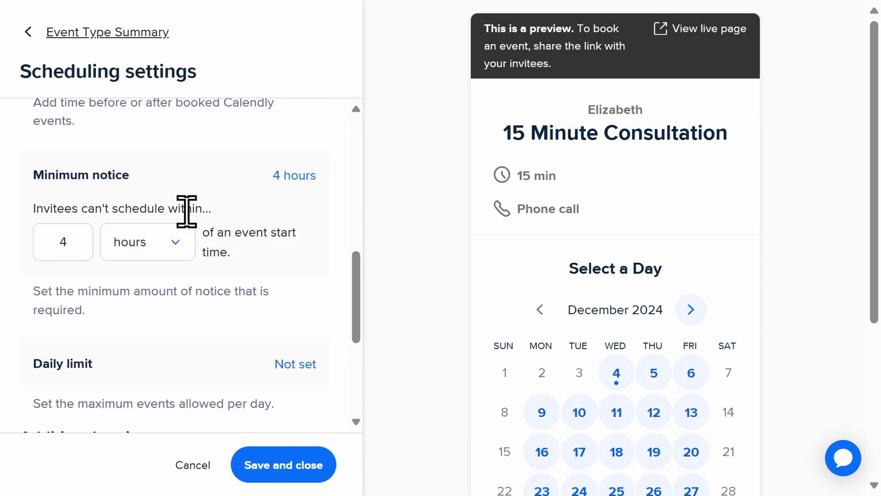
{"action": "double_click", "coordinate": [64, 242]}
{"action": "type", "text": "1"}
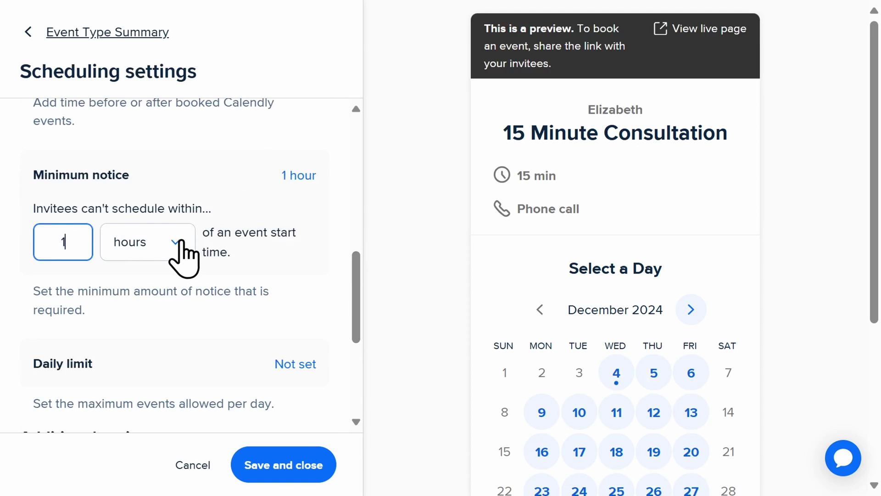
{"action": "left_click", "coordinate": [181, 255]}
{"action": "left_click", "coordinate": [154, 353]}
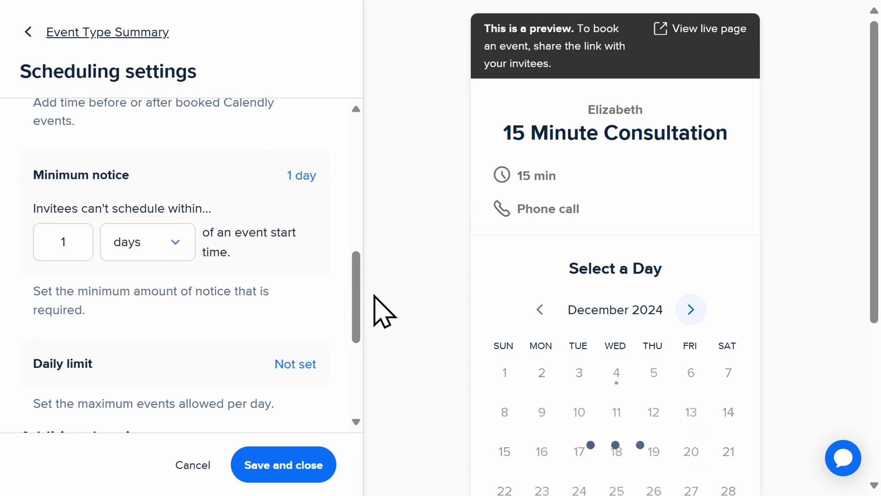
- Offer start times in 15 min increments and save the scheduling settings
{"action": "left_click_drag", "start_coordinate": [355, 292], "coordinate": [350, 370]}
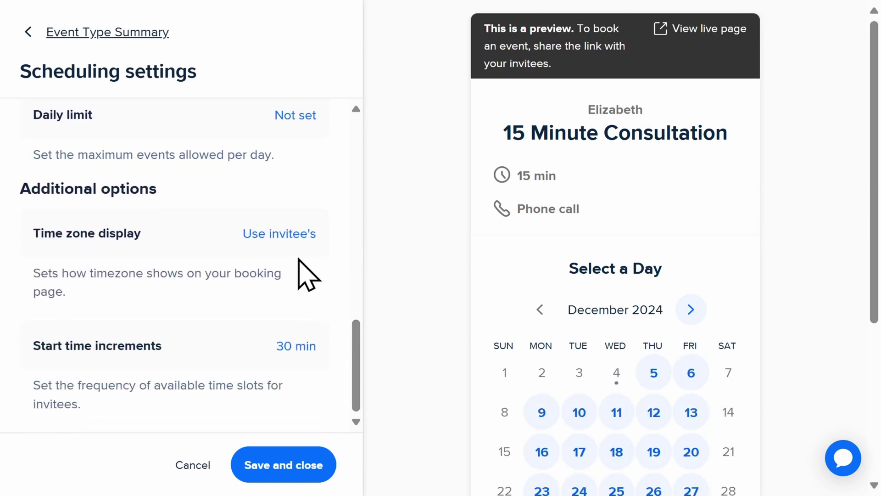
{"action": "left_click", "coordinate": [317, 343]}
{"action": "left_click_drag", "start_coordinate": [360, 354], "coordinate": [359, 390]}
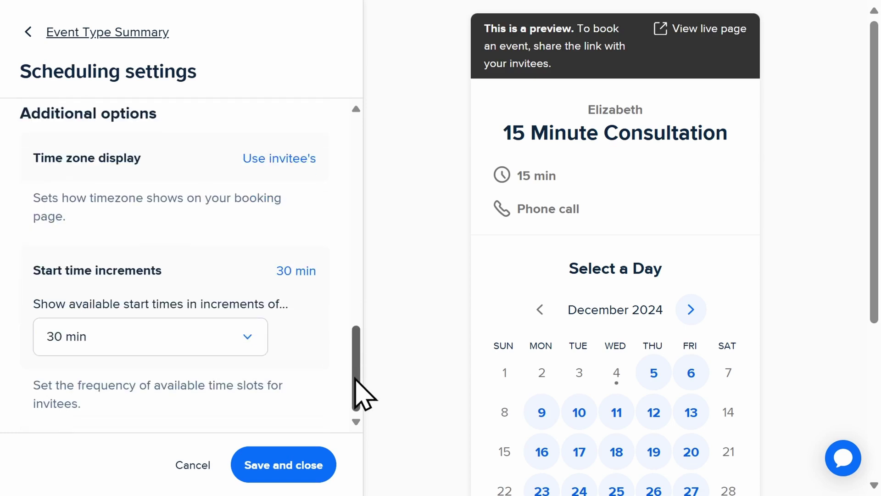
{"action": "left_click", "coordinate": [247, 349]}
{"action": "left_click", "coordinate": [159, 128]}
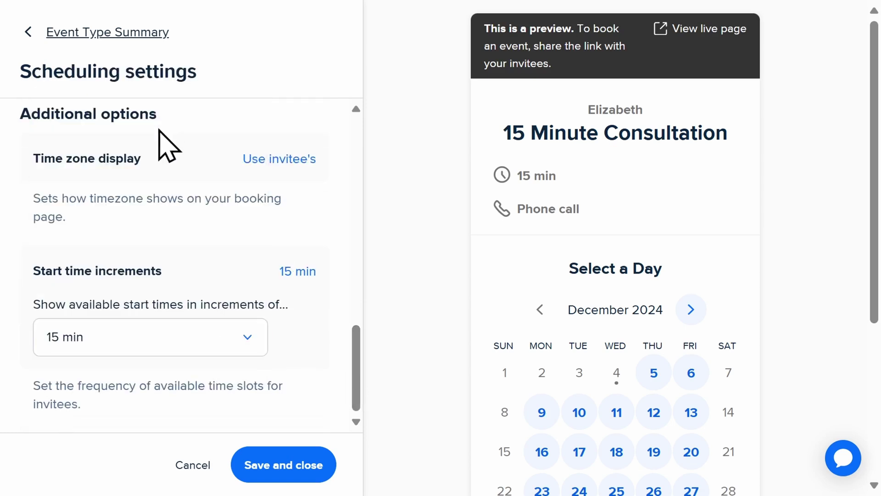
{"action": "left_click", "coordinate": [291, 465]}
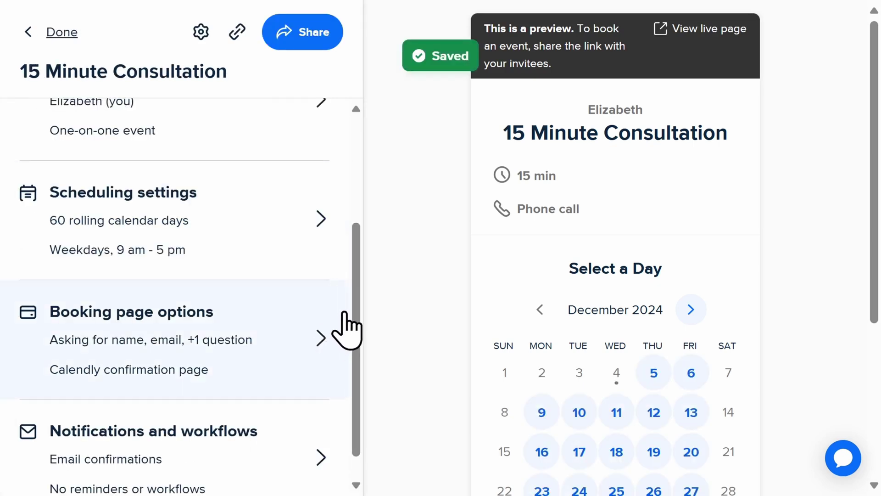
- Review the booking page options and save and close them
{"action": "left_click", "coordinate": [324, 312]}
{"action": "left_click_drag", "start_coordinate": [353, 218], "coordinate": [367, 347]}
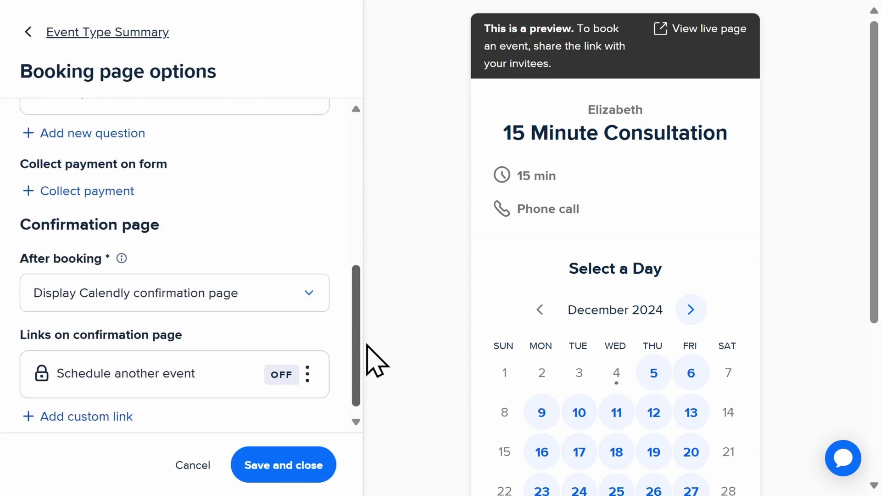
{"action": "left_click", "coordinate": [286, 472]}
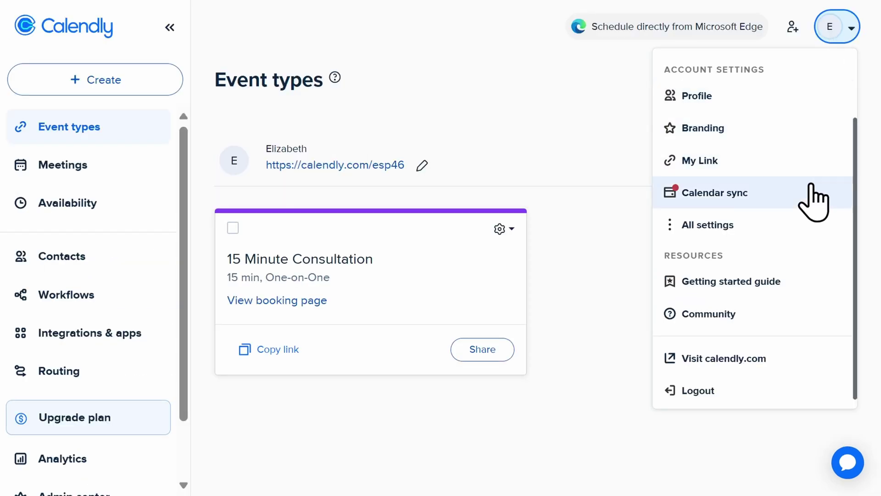
- Start connecting Google Calendar in Calendar sync, then bring up the free phone consultation booking popup
{"action": "left_click", "coordinate": [756, 190]}
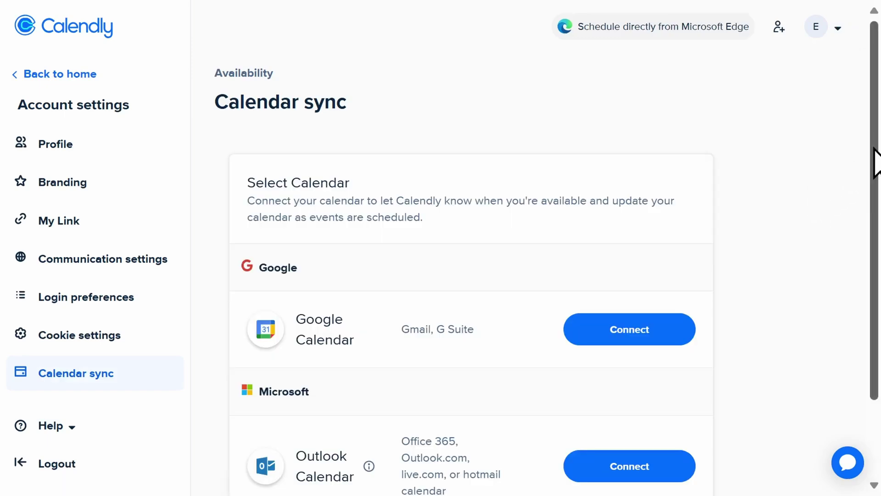
{"action": "left_click_drag", "start_coordinate": [874, 158], "coordinate": [873, 266]}
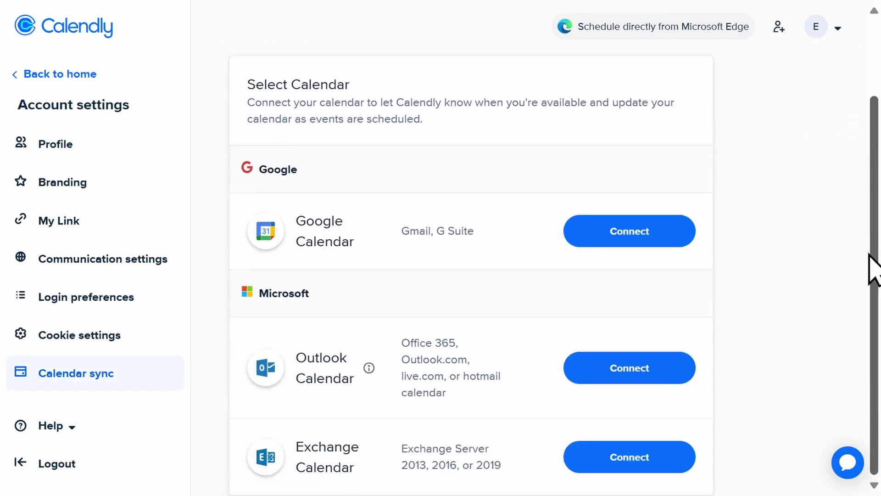
{"action": "left_click", "coordinate": [629, 237]}
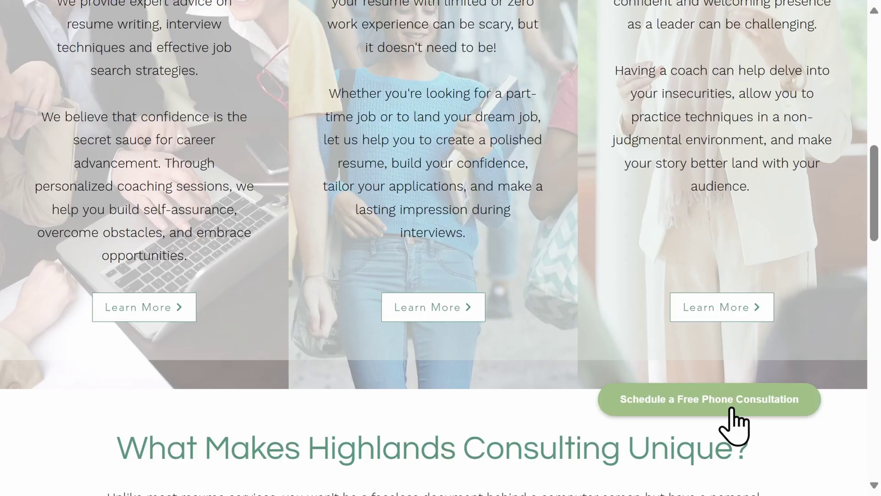
{"action": "left_click", "coordinate": [732, 407]}
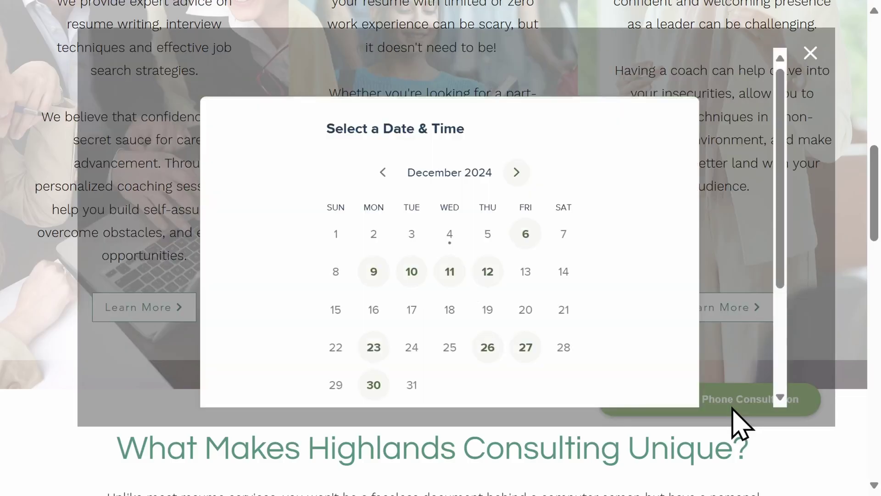
- Choose Thursday, December 12 at 10:00am and scroll through the booking details form
{"action": "left_click", "coordinate": [487, 271]}
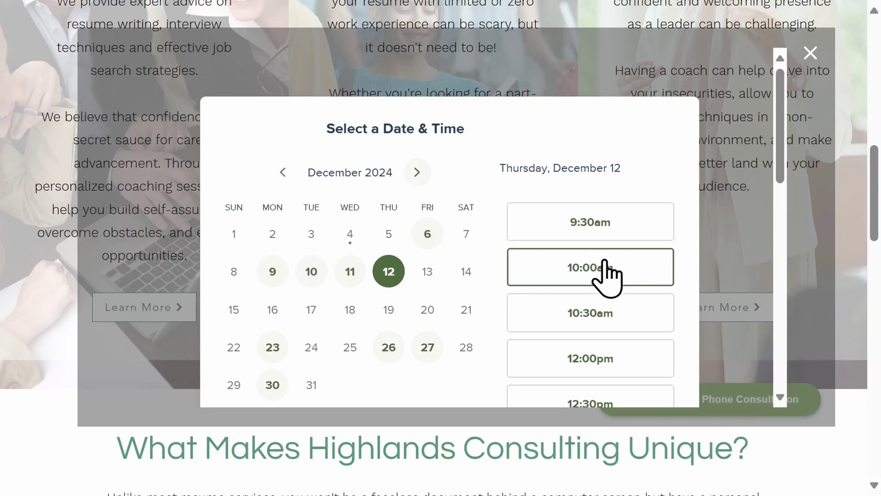
{"action": "left_click", "coordinate": [607, 277]}
{"action": "left_click", "coordinate": [649, 271]}
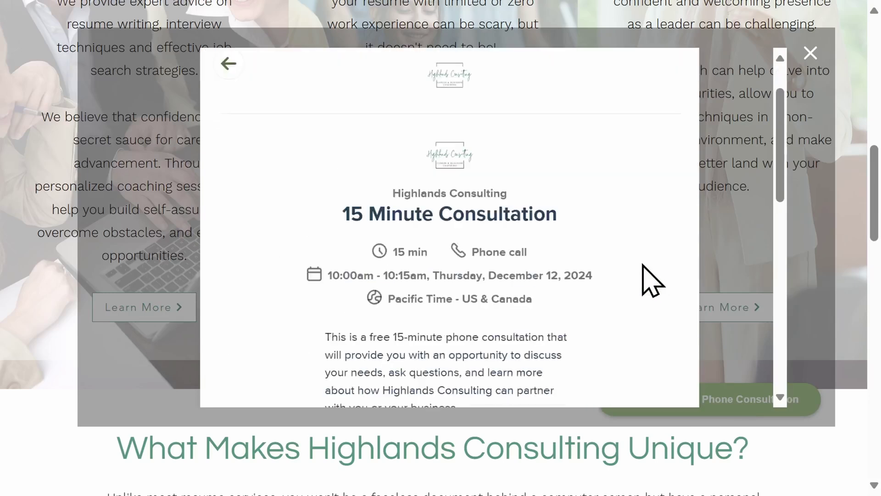
{"action": "scroll", "coordinate": [647, 273], "scroll_direction": "down", "scroll_amount": 8}
{"action": "scroll", "coordinate": [643, 267], "scroll_direction": "down", "scroll_amount": 2}
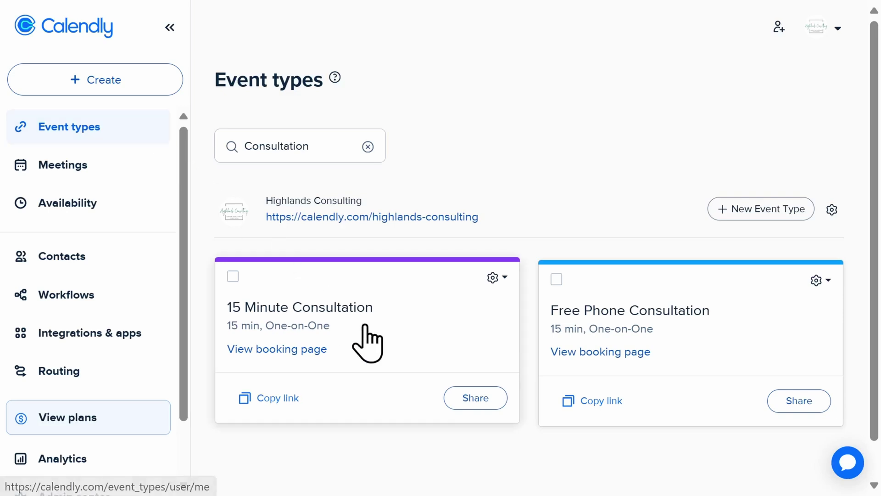
- Show the 15 Minute Consultation's Add to website options: Inline Embed, Popup Widget, Popup Text
{"action": "left_click", "coordinate": [475, 399]}
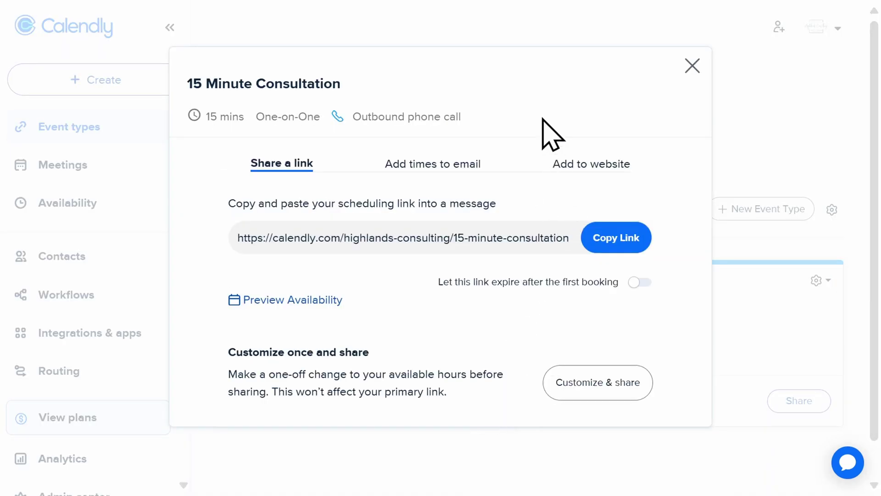
{"action": "left_click", "coordinate": [575, 161]}
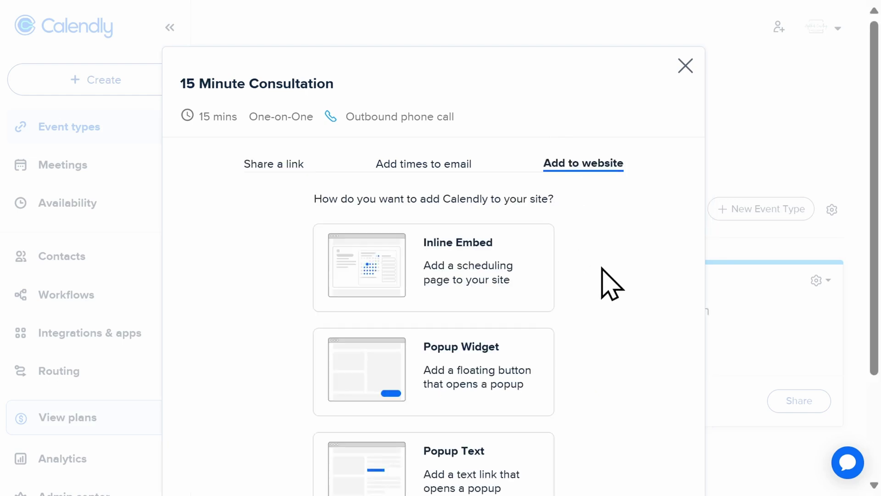
{"action": "scroll", "coordinate": [612, 284], "scroll_direction": "down", "scroll_amount": 2}
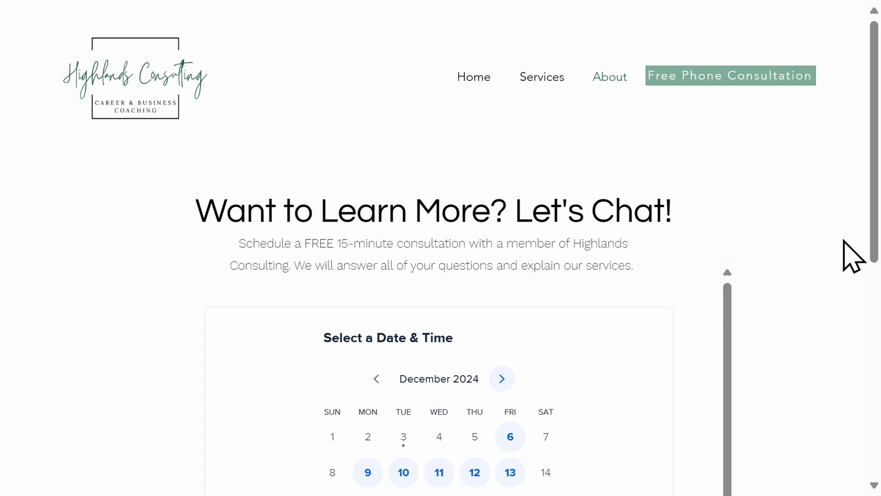
- Pick December 12 at 10:00am for the Free Phone Consultation and scroll the details form
{"action": "scroll", "coordinate": [854, 255], "scroll_direction": "down", "scroll_amount": 4}
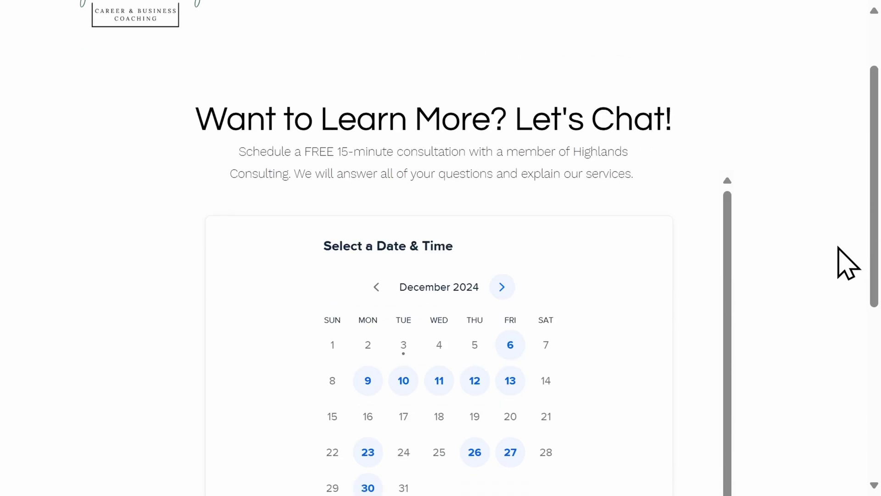
{"action": "scroll", "coordinate": [848, 262], "scroll_direction": "down", "scroll_amount": 2}
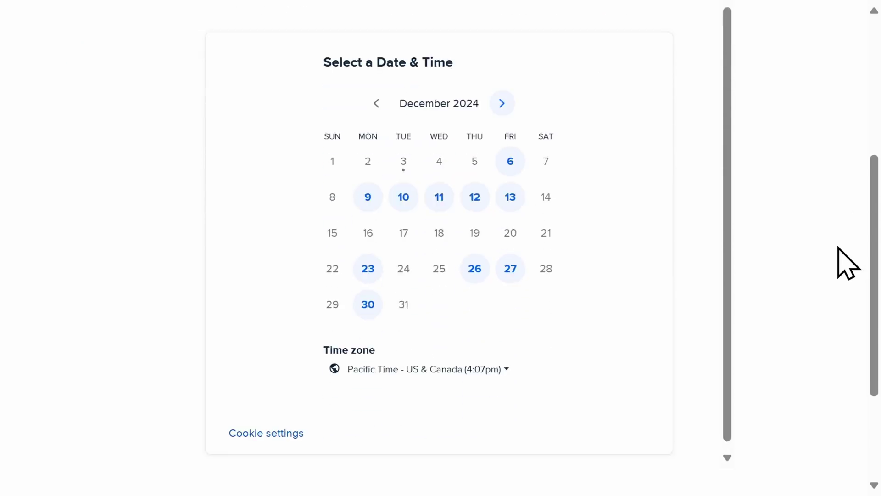
{"action": "left_click", "coordinate": [476, 198]}
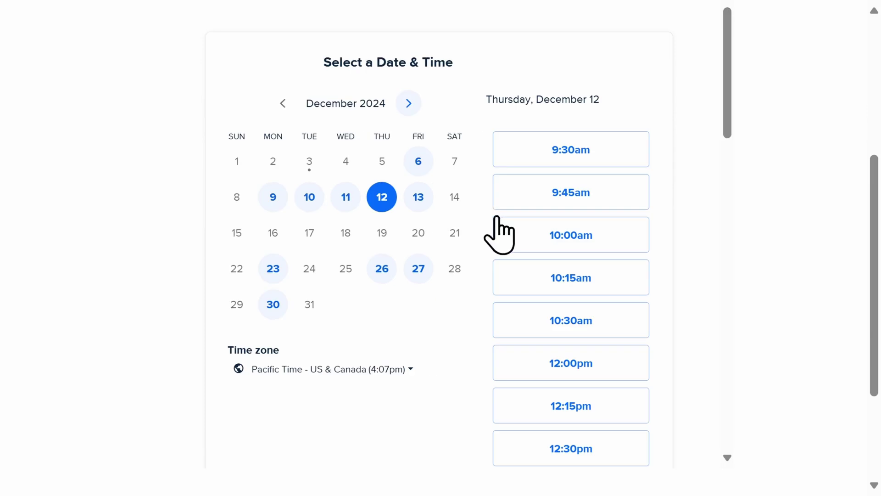
{"action": "left_click", "coordinate": [511, 227]}
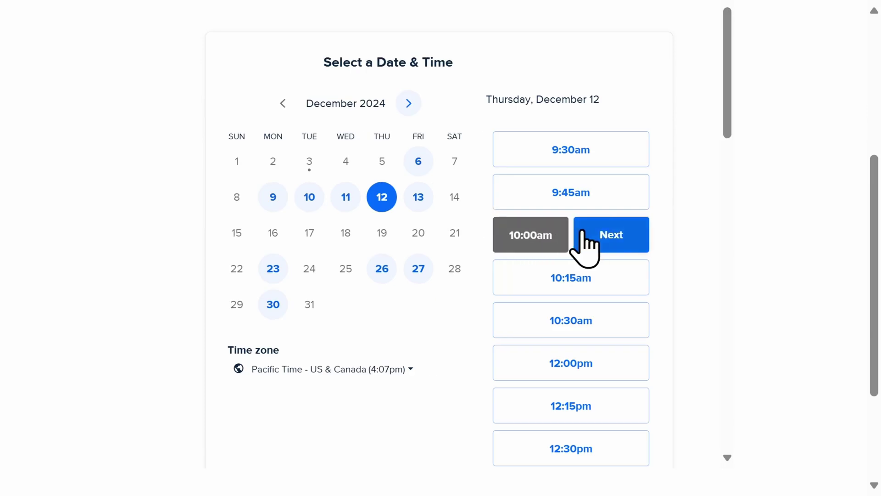
{"action": "left_click", "coordinate": [592, 243]}
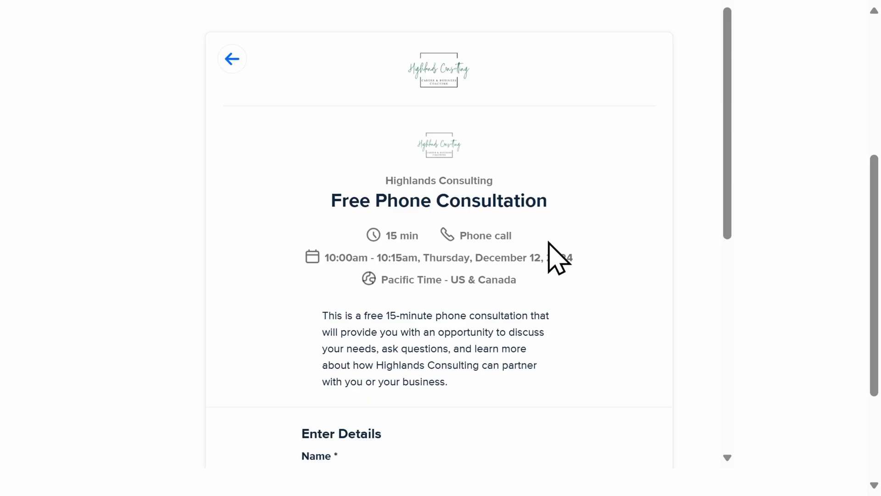
{"action": "scroll", "coordinate": [564, 242], "scroll_direction": "down", "scroll_amount": 6}
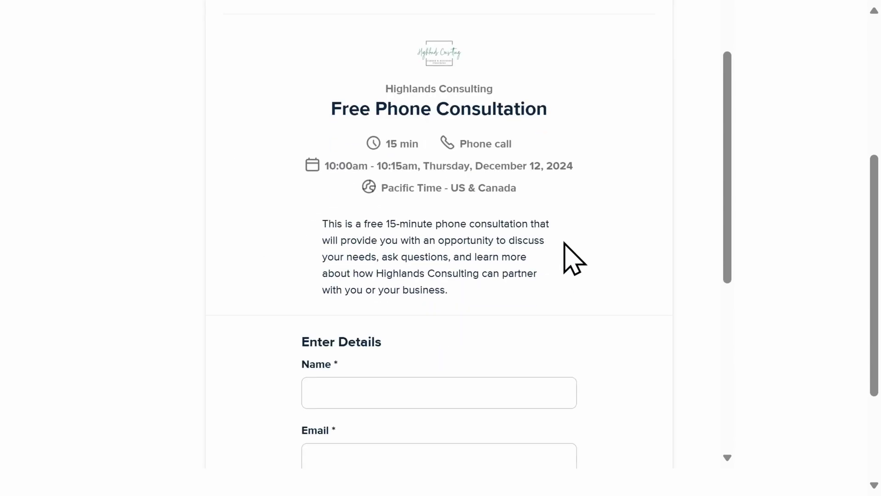
{"action": "scroll", "coordinate": [564, 243], "scroll_direction": "down", "scroll_amount": 2}
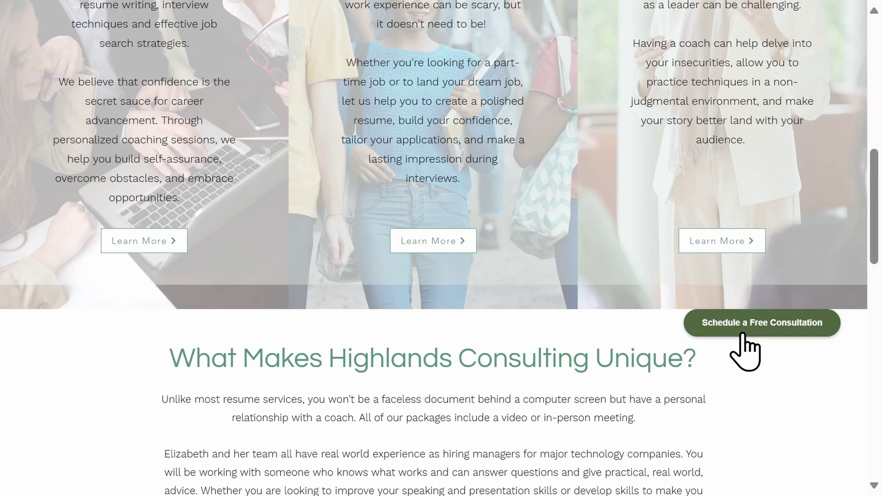
- From the floating Schedule a Free Consultation button, choose Tuesday, December 10 at 10:00am
{"action": "left_click", "coordinate": [742, 335]}
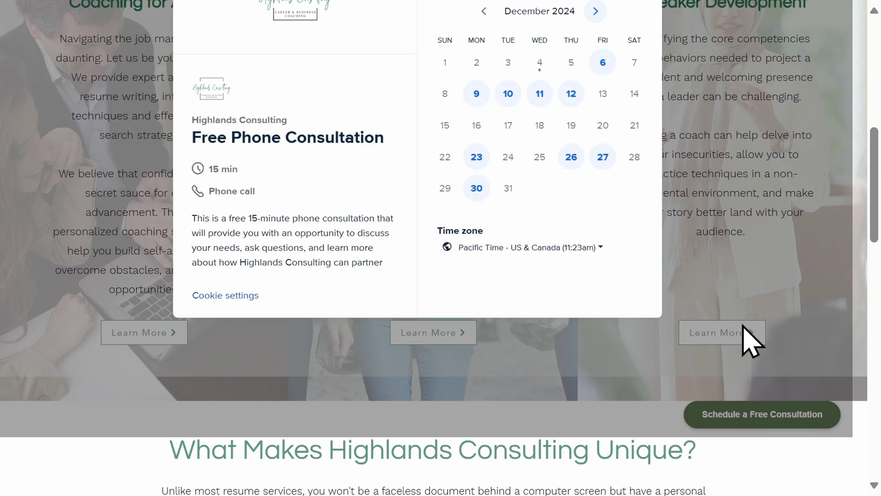
{"action": "scroll", "coordinate": [748, 339], "scroll_direction": "up", "scroll_amount": 2}
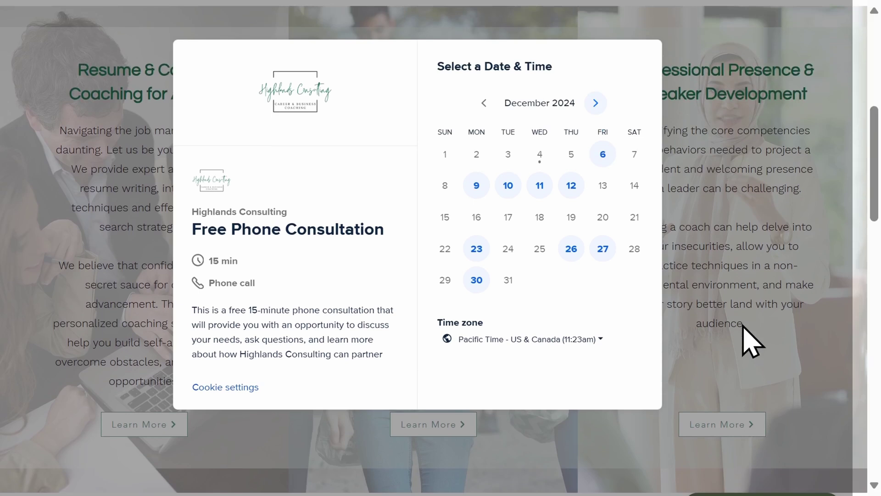
{"action": "left_click", "coordinate": [508, 187]}
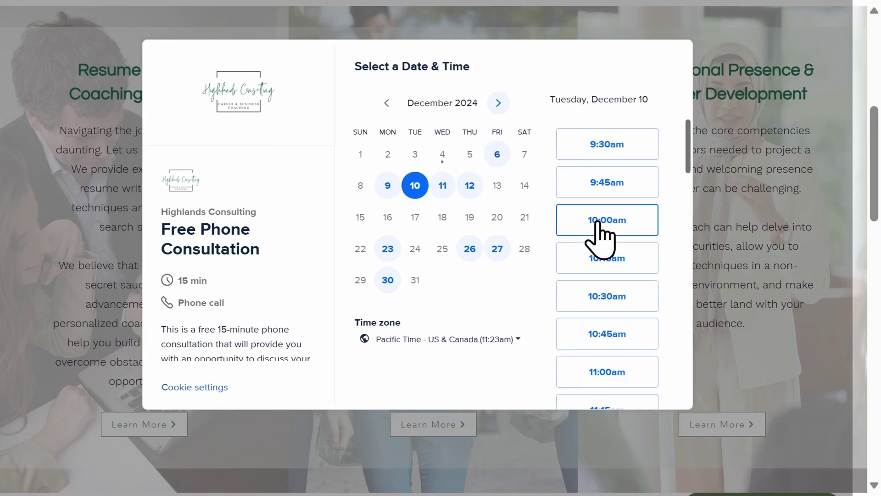
{"action": "left_click", "coordinate": [627, 222]}
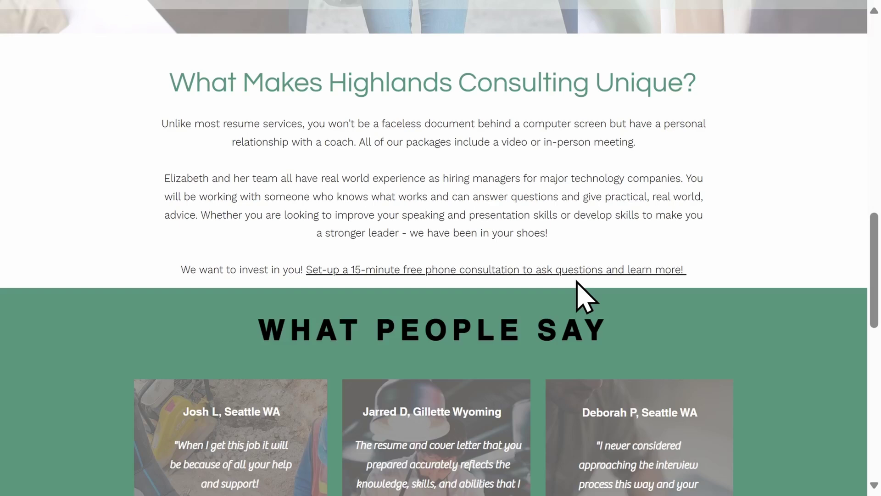
- Via the 15-minute consultation text link, pick December 10 in the booking window
{"action": "left_click", "coordinate": [479, 270]}
{"action": "scroll", "coordinate": [617, 313], "scroll_direction": "down", "scroll_amount": 4}
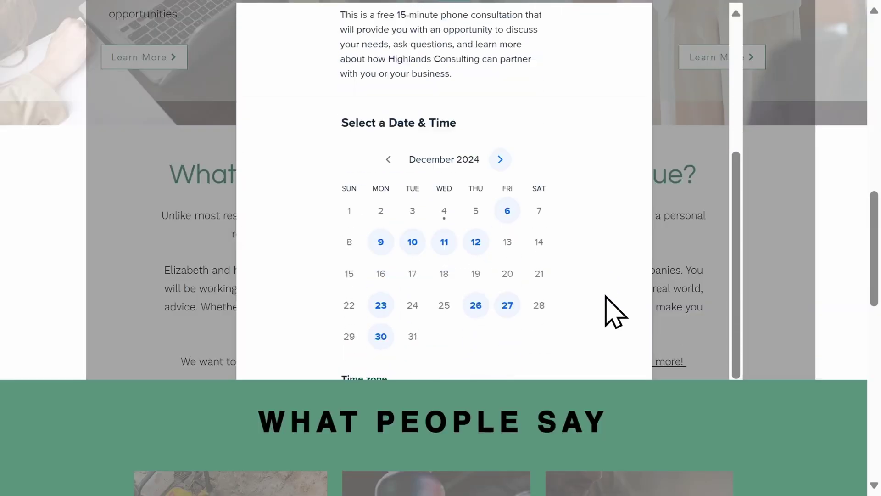
{"action": "left_click", "coordinate": [412, 207]}
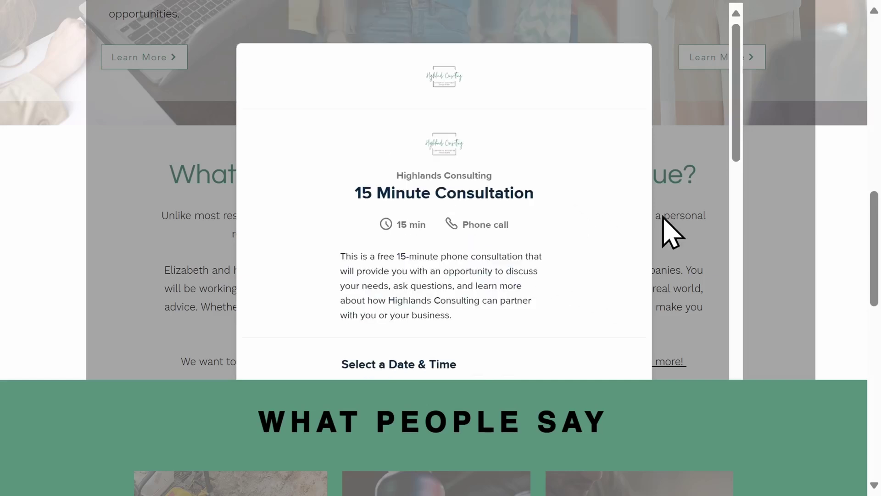
{"action": "scroll", "coordinate": [665, 230], "scroll_direction": "down", "scroll_amount": 2}
{"action": "scroll", "coordinate": [669, 233], "scroll_direction": "down", "scroll_amount": 2}
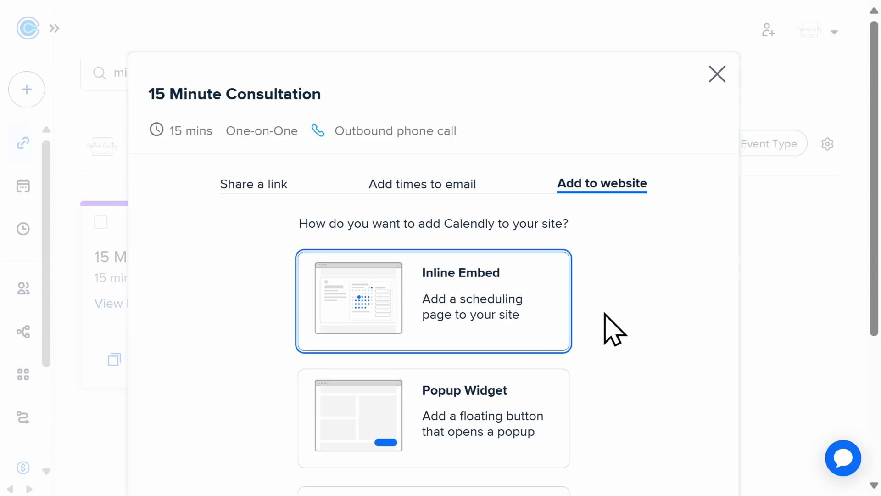
- Use Inline Embed with a dark green 44653F background, leaving the text colour unchanged
{"action": "scroll", "coordinate": [614, 328], "scroll_direction": "down", "scroll_amount": 4}
{"action": "scroll", "coordinate": [614, 332], "scroll_direction": "down", "scroll_amount": 1}
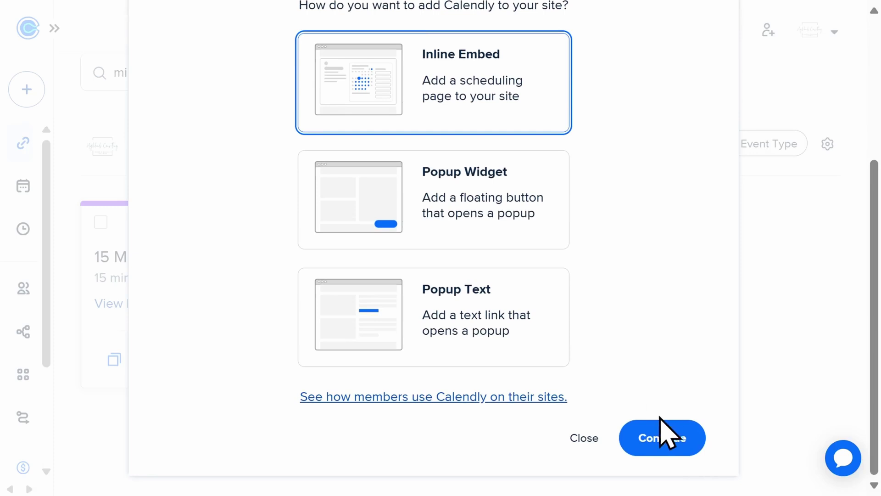
{"action": "left_click", "coordinate": [662, 438]}
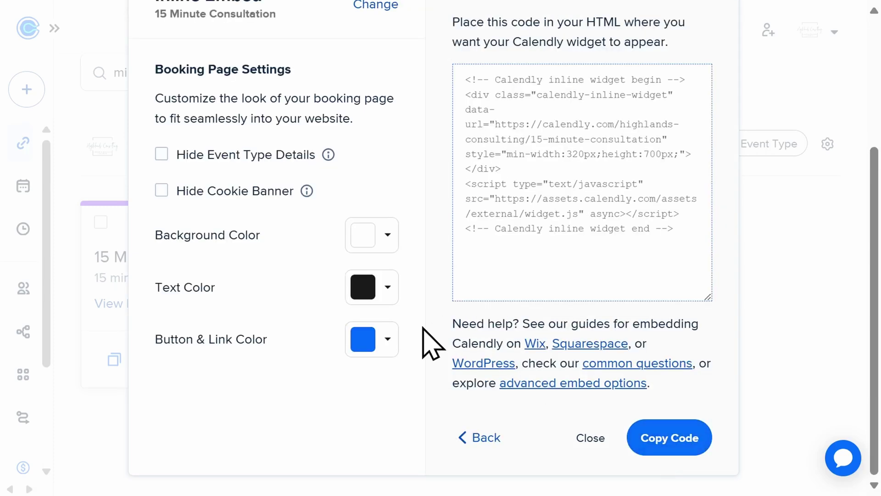
{"action": "scroll", "coordinate": [425, 328], "scroll_direction": "up", "scroll_amount": 2}
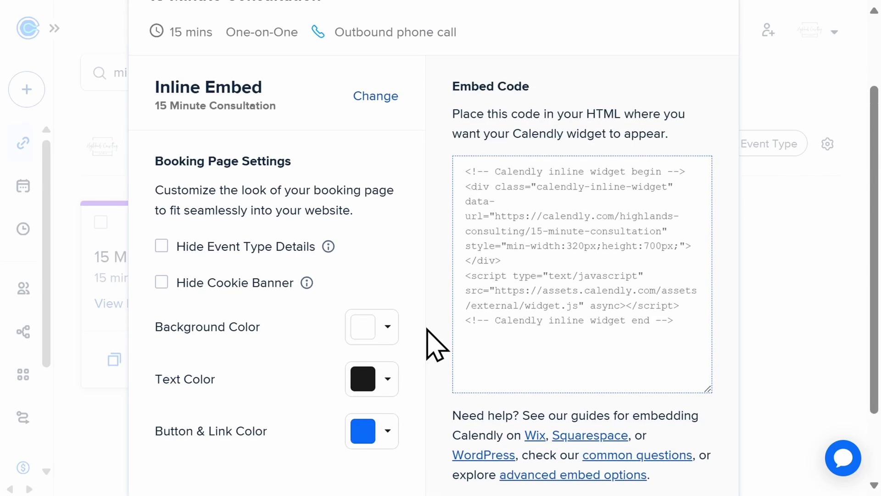
{"action": "left_click", "coordinate": [393, 331]}
{"action": "scroll", "coordinate": [399, 340], "scroll_direction": "down", "scroll_amount": 2}
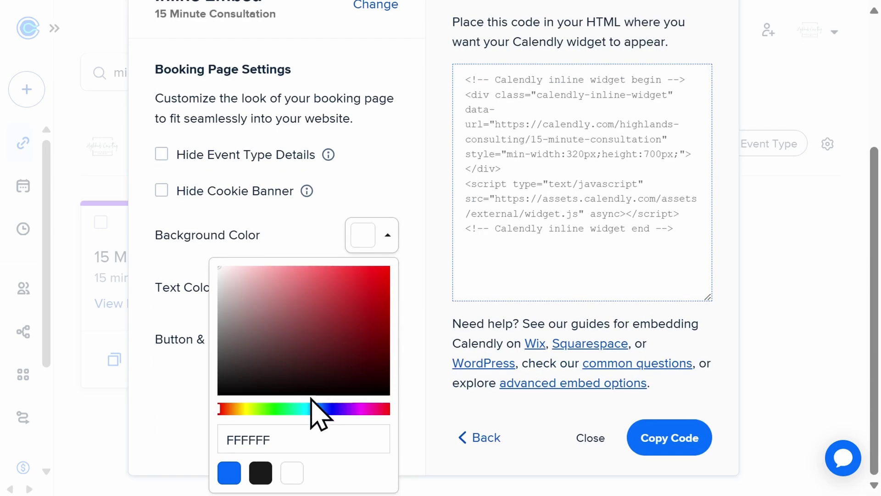
{"action": "left_click", "coordinate": [271, 408]}
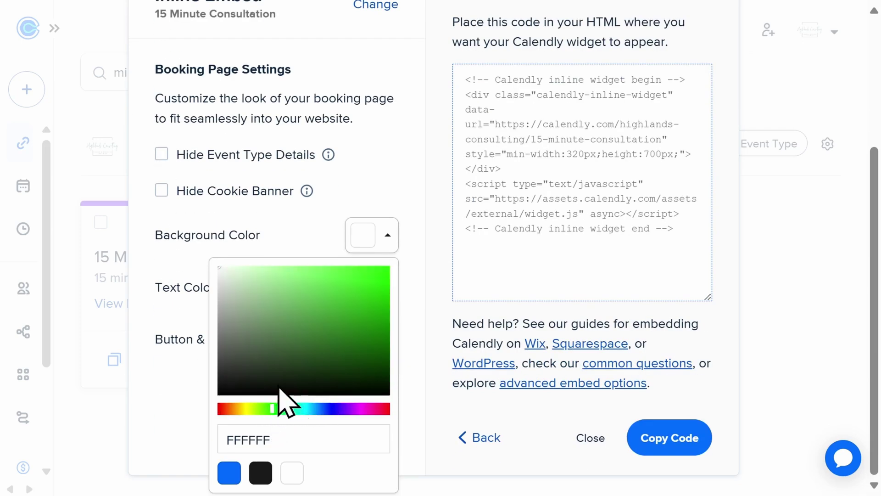
{"action": "left_click", "coordinate": [282, 344]}
{"action": "left_click", "coordinate": [417, 310]}
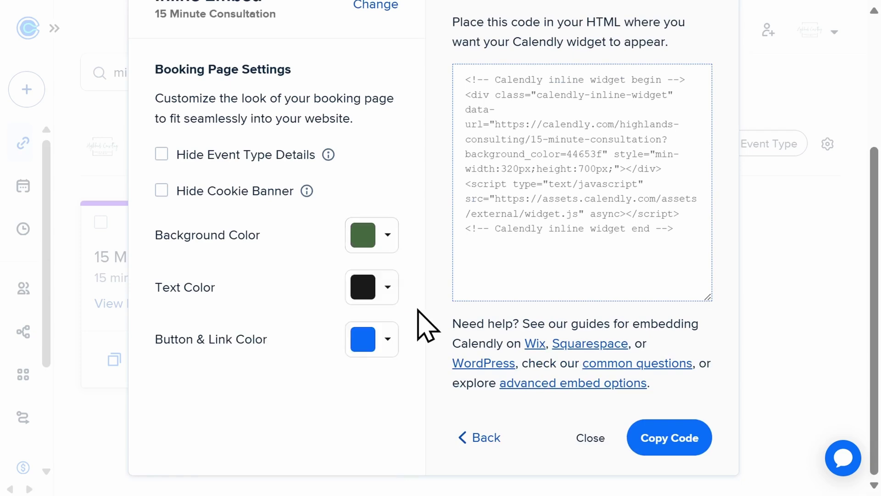
{"action": "left_click", "coordinate": [388, 289]}
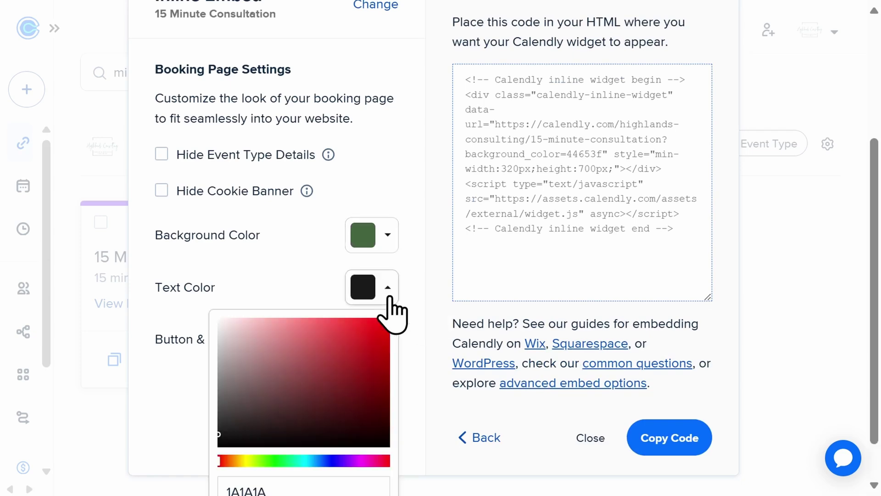
{"action": "left_click", "coordinate": [415, 312]}
{"action": "scroll", "coordinate": [415, 312], "scroll_direction": "up", "scroll_amount": 4}
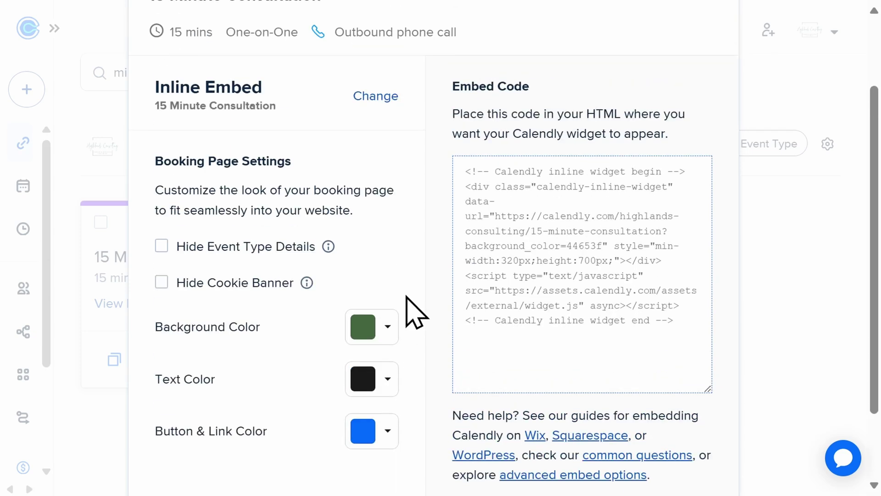
- In Branding, upload Main Logo (7) and crop it to include the whole logo
{"action": "left_click", "coordinate": [717, 67]}
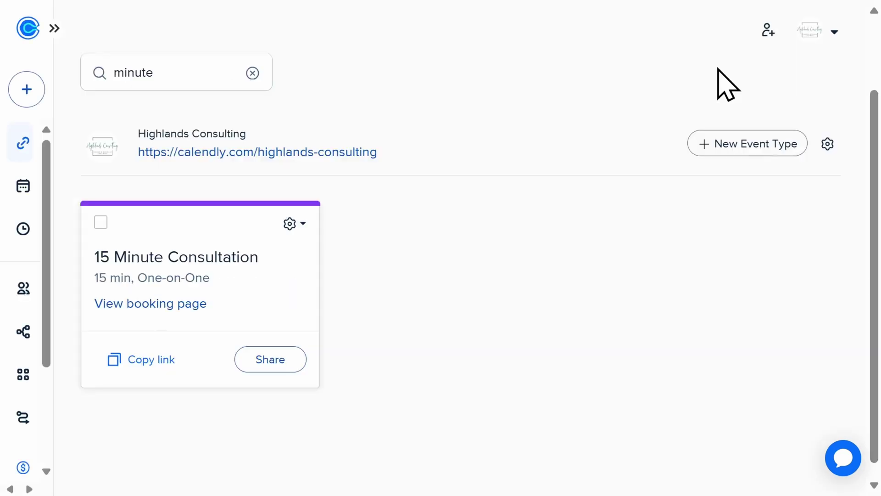
{"action": "left_click", "coordinate": [826, 40]}
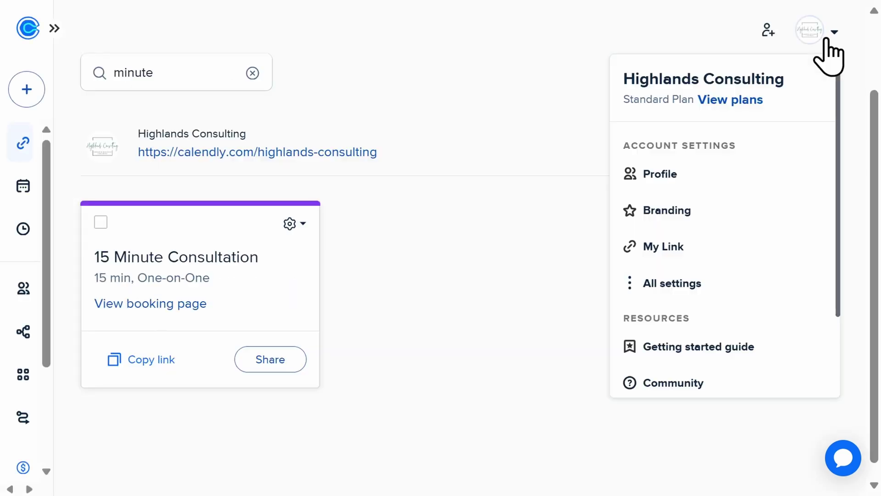
{"action": "left_click", "coordinate": [704, 207]}
{"action": "scroll", "coordinate": [605, 252], "scroll_direction": "down", "scroll_amount": 2}
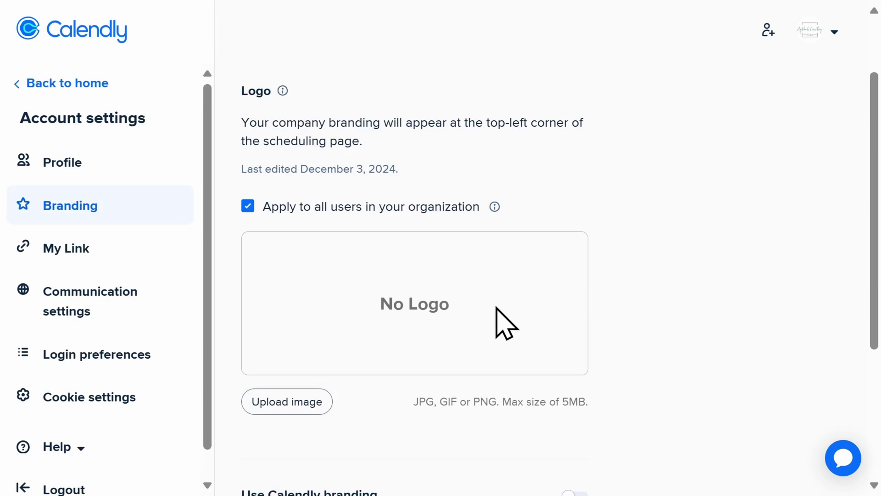
{"action": "left_click", "coordinate": [284, 403]}
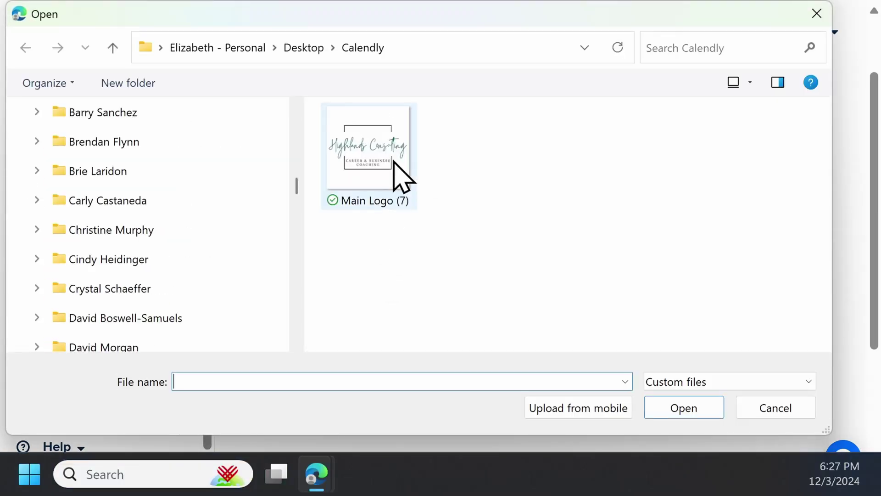
{"action": "left_click", "coordinate": [401, 177]}
{"action": "left_click", "coordinate": [674, 403]}
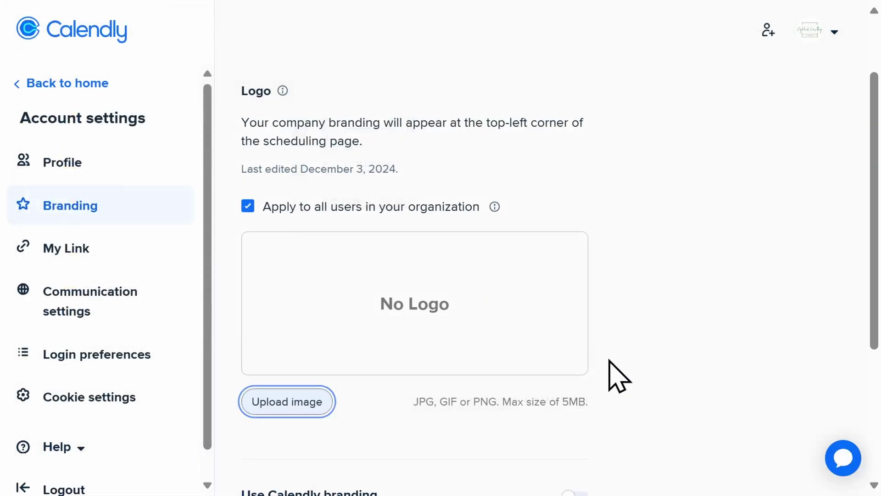
{"action": "left_click_drag", "start_coordinate": [321, 146], "coordinate": [293, 127]}
{"action": "left_click_drag", "start_coordinate": [546, 368], "coordinate": [590, 413]}
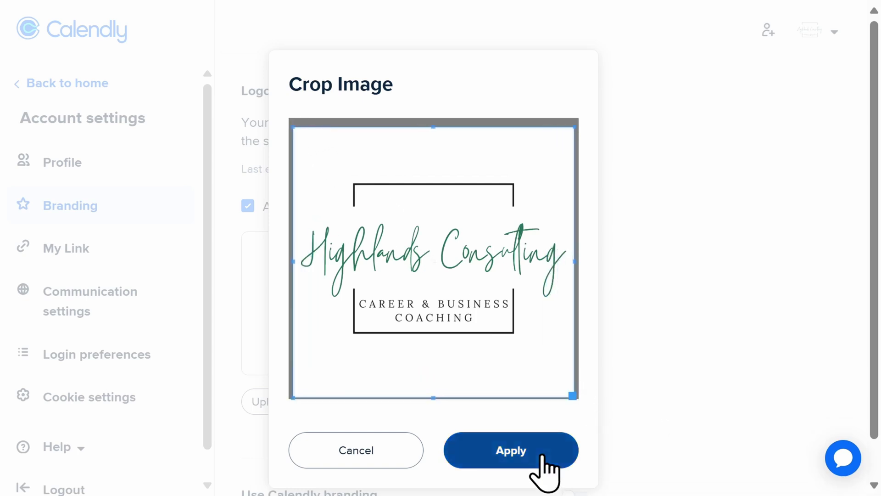
{"action": "left_click", "coordinate": [546, 472]}
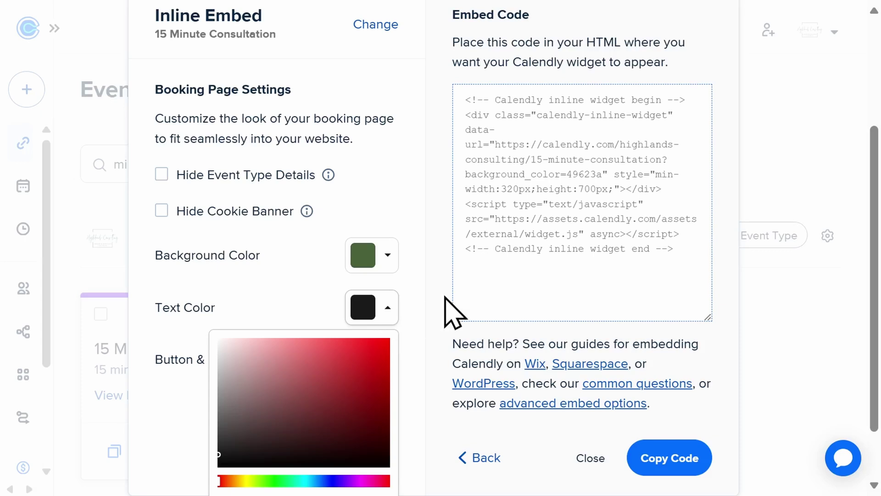
- Close the text colour choices and move to the Wix site's 'Let's Chat!' section
{"action": "left_click", "coordinate": [441, 300]}
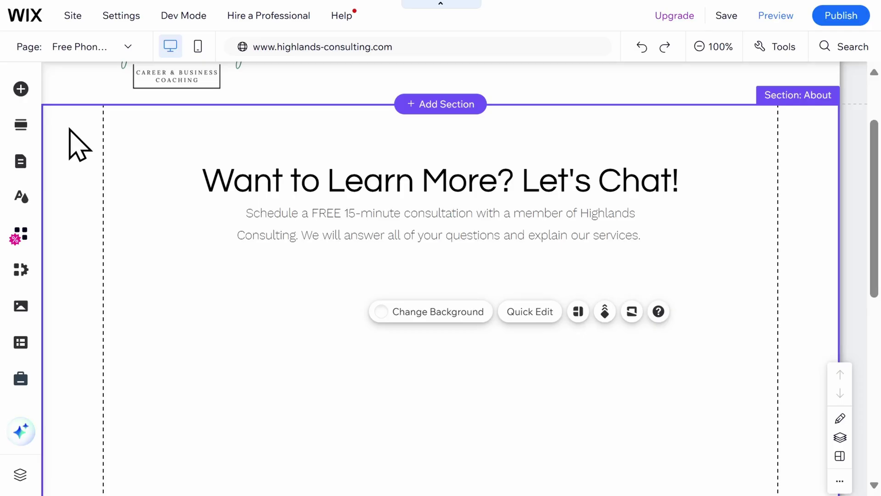
- Add an Embed HTML element holding the copied Calendly inline widget code
{"action": "left_click", "coordinate": [20, 89]}
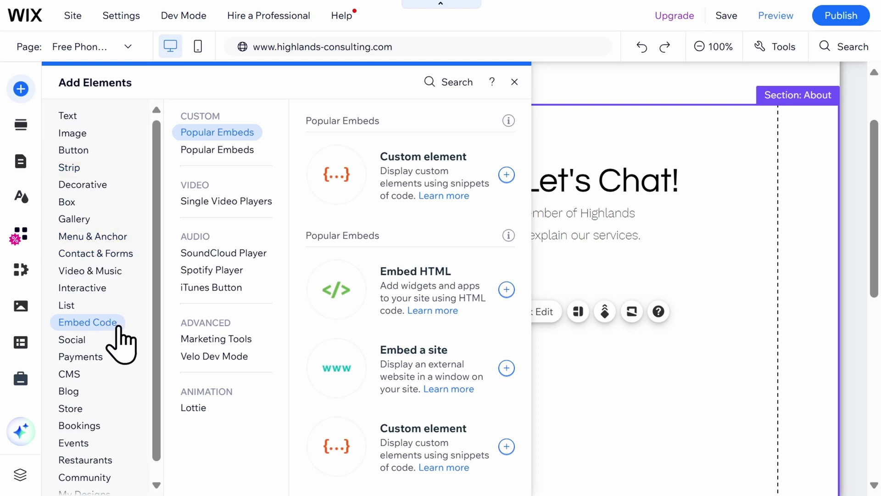
{"action": "left_click", "coordinate": [405, 316]}
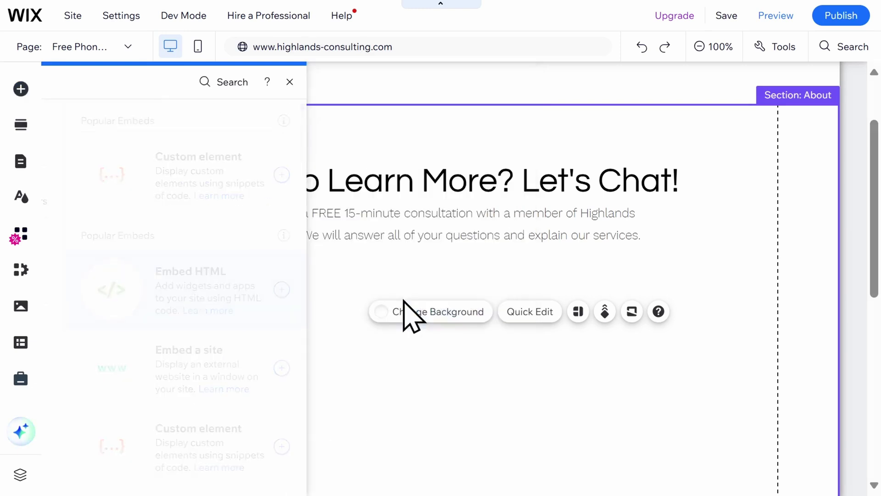
{"action": "left_click", "coordinate": [559, 294]}
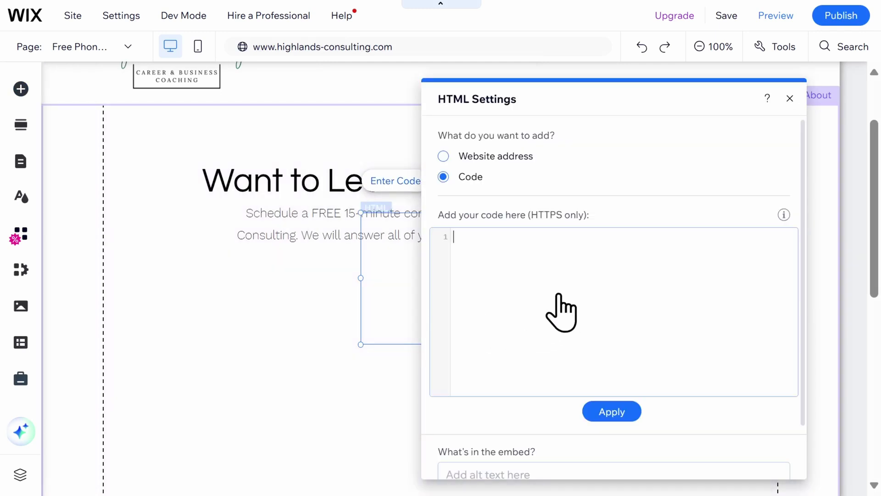
{"action": "type", "text": "<!-- Calendly inline widget begin --> <div class=\"calendly-inline-widget\" data-url=\"https://calendly.com/highlands-consulting/15-minute-consultation?hide_event_type_details=1\" style=\"min-width:320px;height:700px;\"></div> <script type=\"text/javascript\" src=\"https://assets.calendly.com/assets/external/widget.js\" async></script> <!-- Calendly inline widget end -->"}
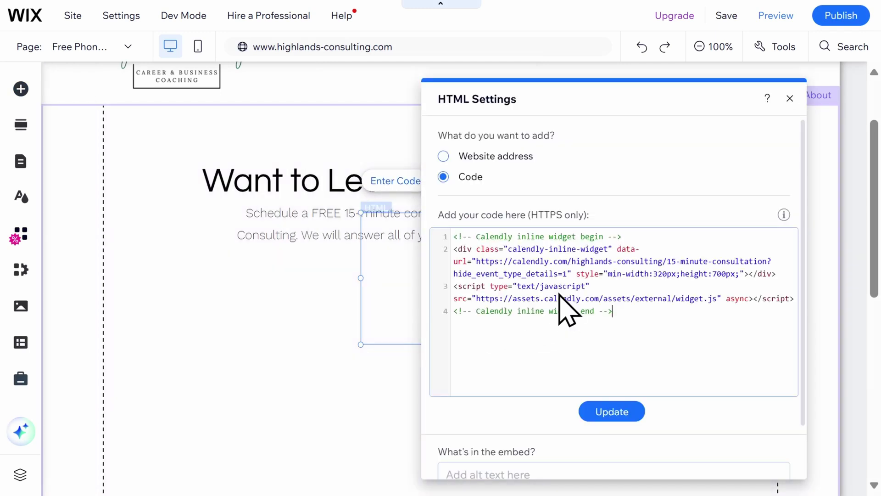
{"action": "left_click", "coordinate": [605, 415]}
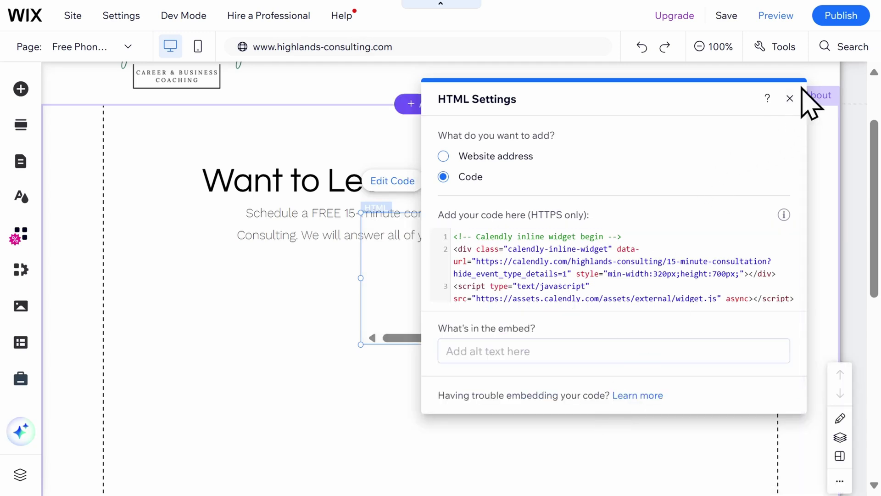
{"action": "left_click", "coordinate": [789, 98]}
- Move the booking widget under the Let's Chat text and stretch it to show all of December
{"action": "left_click_drag", "start_coordinate": [456, 292], "coordinate": [269, 328]}
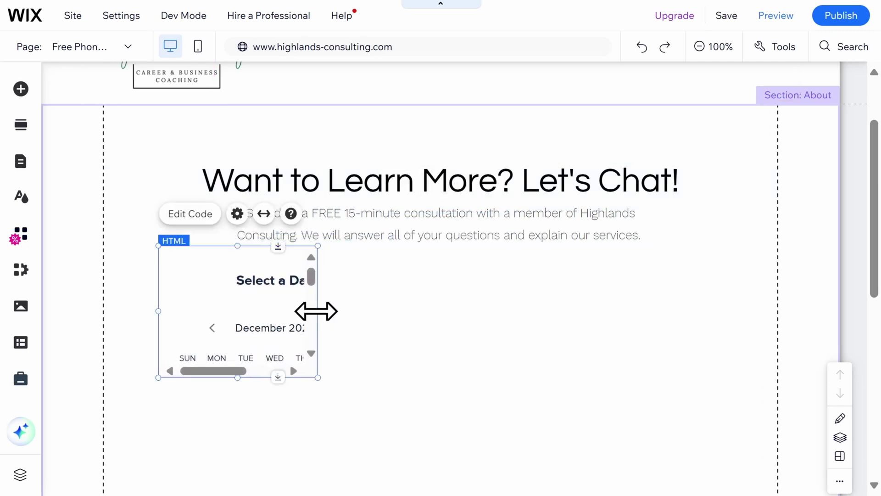
{"action": "left_click_drag", "start_coordinate": [316, 311], "coordinate": [718, 296]}
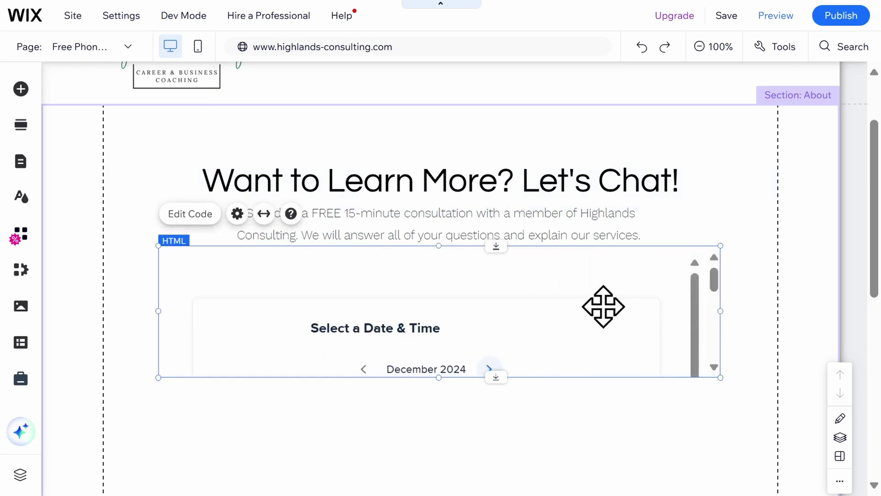
{"action": "left_click_drag", "start_coordinate": [435, 376], "coordinate": [427, 488]}
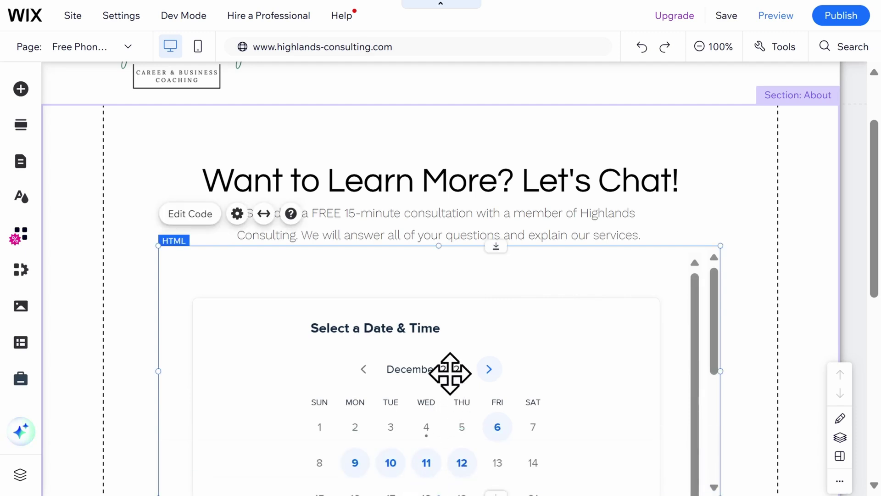
{"action": "scroll", "coordinate": [449, 362], "scroll_direction": "down", "scroll_amount": 4}
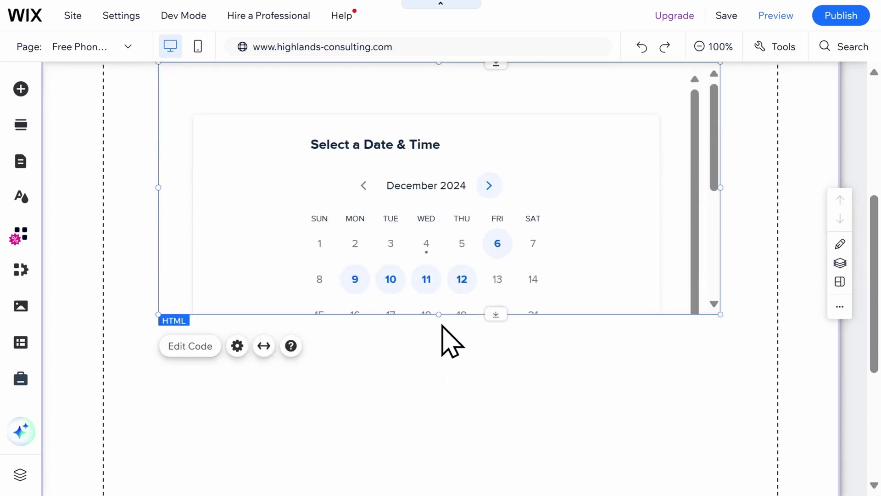
{"action": "left_click_drag", "start_coordinate": [441, 314], "coordinate": [453, 468]}
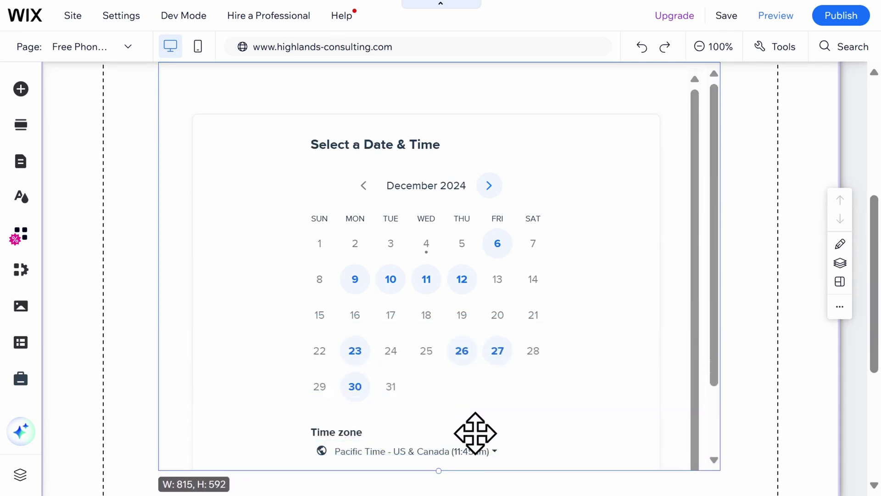
{"action": "left_click", "coordinate": [769, 305]}
{"action": "scroll", "coordinate": [757, 309], "scroll_direction": "up", "scroll_amount": 2}
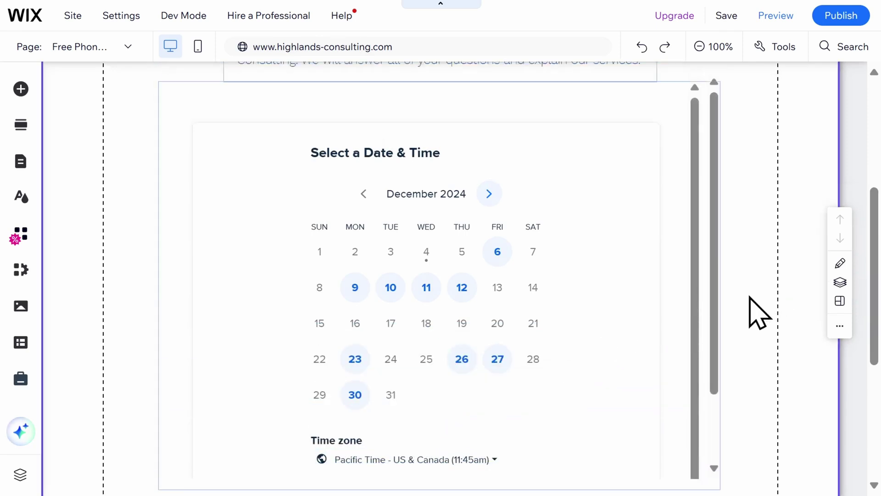
{"action": "left_click_drag", "start_coordinate": [632, 308], "coordinate": [641, 274]}
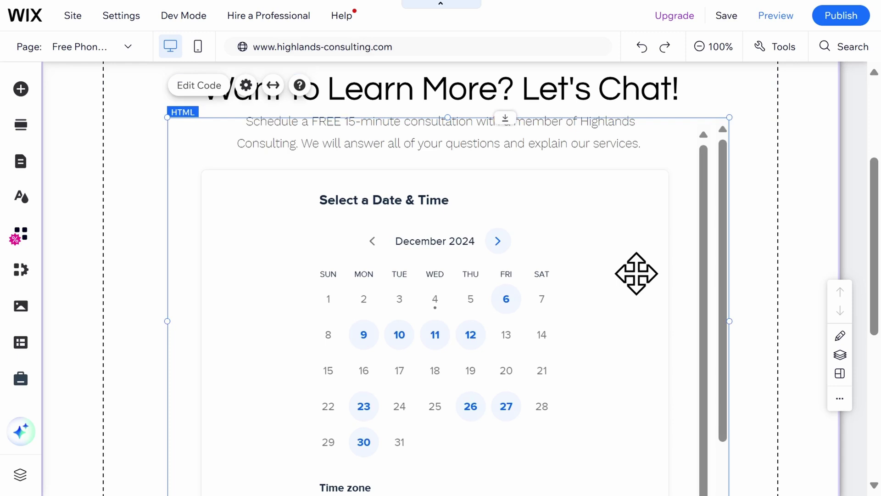
{"action": "left_click", "coordinate": [215, 94]}
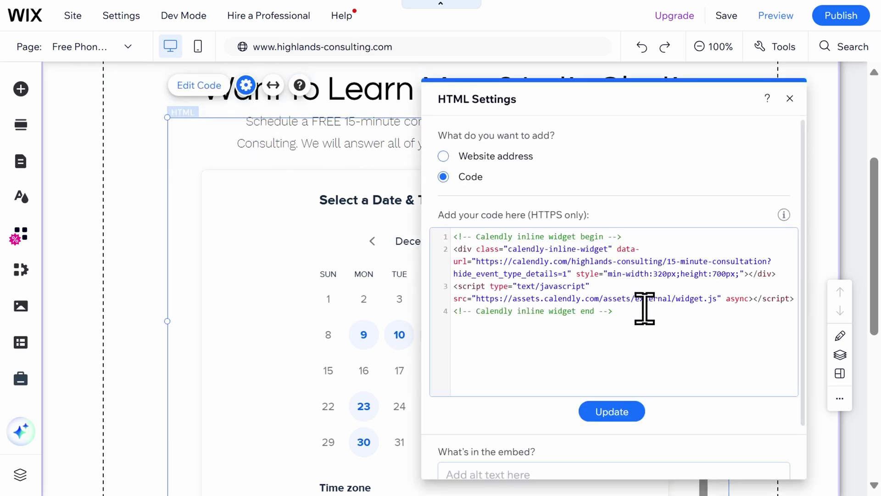
{"action": "left_click_drag", "start_coordinate": [643, 307], "coordinate": [407, 220]}
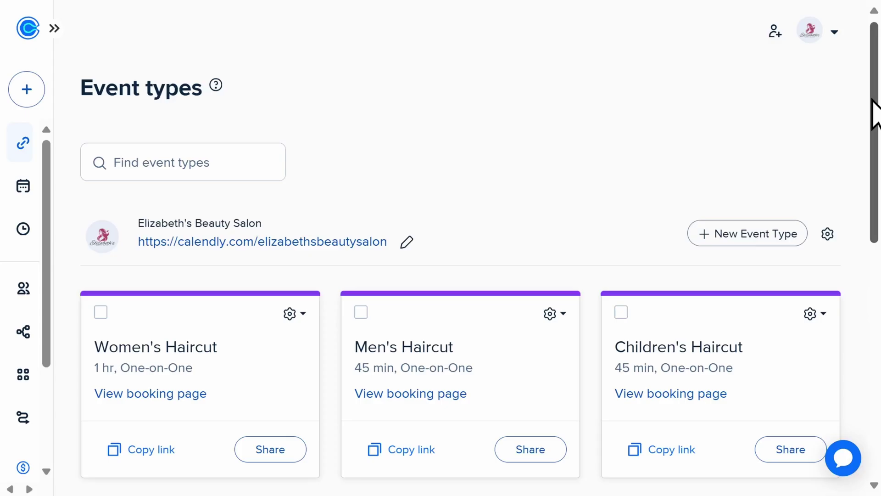
- Scroll through the haircut event type cards and open the salon scheduling page's gear menu
{"action": "left_click_drag", "start_coordinate": [873, 94], "coordinate": [863, 190]}
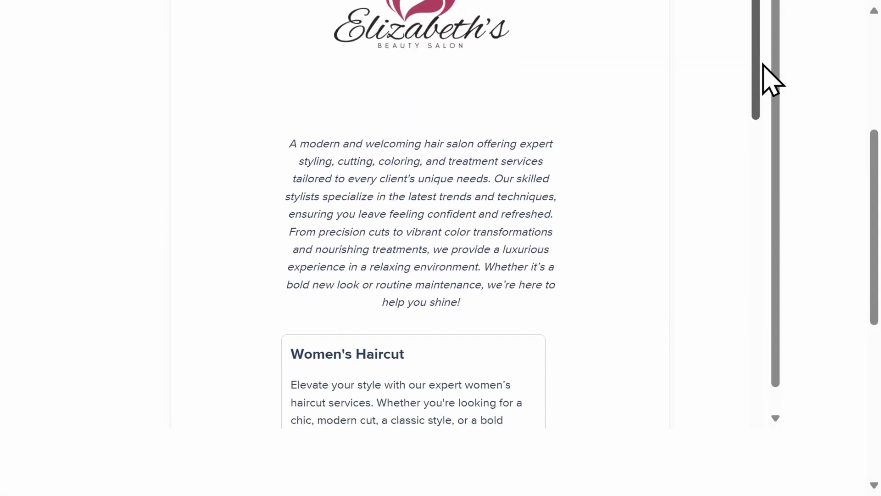
{"action": "left_click_drag", "start_coordinate": [763, 65], "coordinate": [751, 177]}
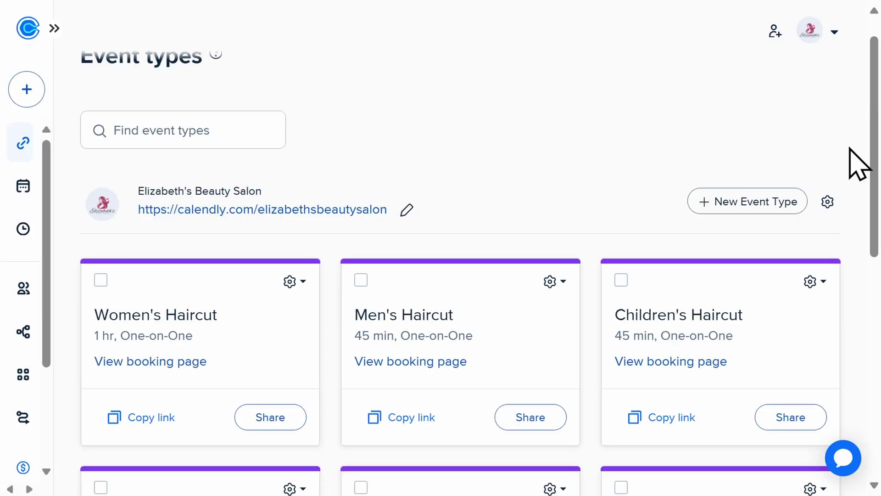
{"action": "scroll", "coordinate": [858, 164], "scroll_direction": "down", "scroll_amount": 4}
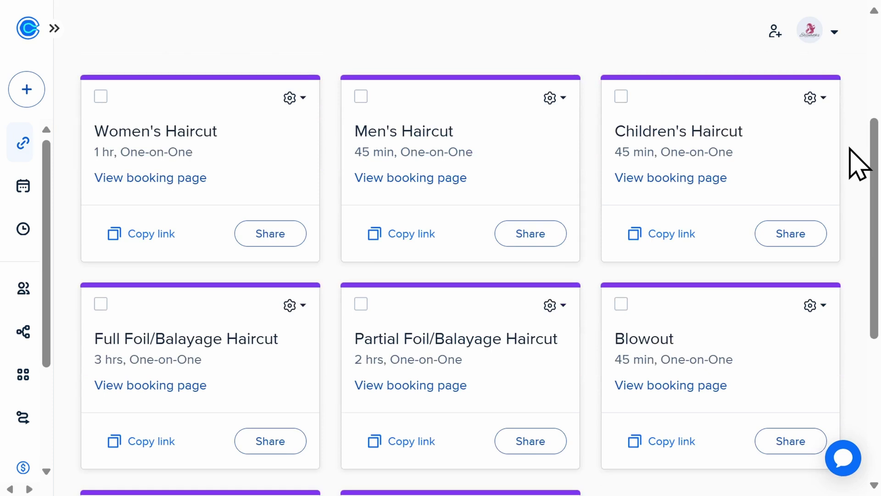
{"action": "scroll", "coordinate": [858, 164], "scroll_direction": "up", "scroll_amount": 4}
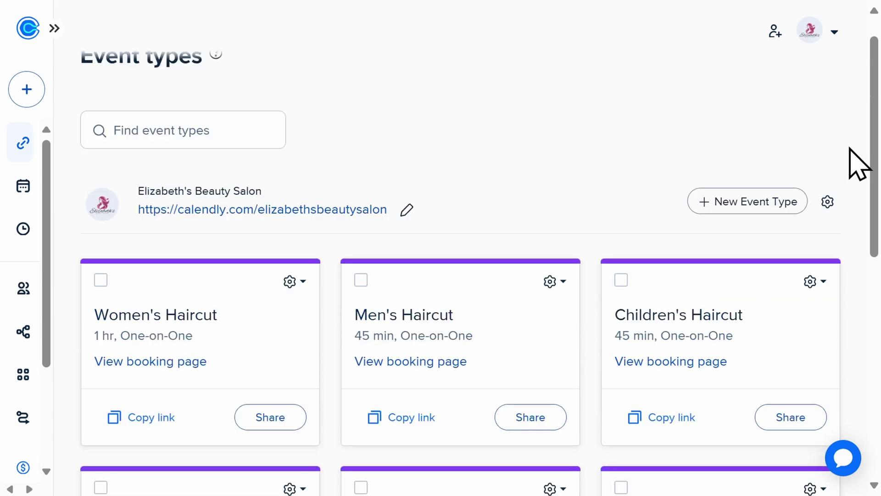
{"action": "left_click", "coordinate": [828, 203]}
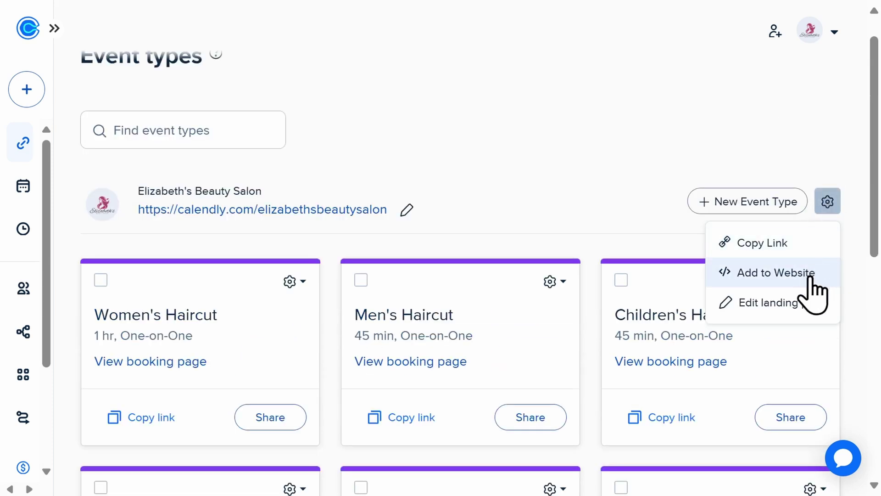
- Open the salon landing page editor and its event type selection
{"action": "left_click", "coordinate": [813, 307]}
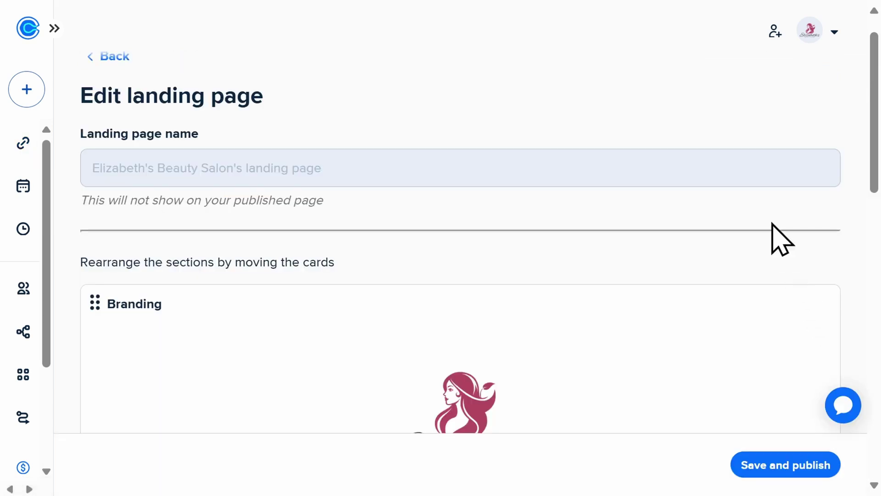
{"action": "scroll", "coordinate": [776, 239], "scroll_direction": "down", "scroll_amount": 4}
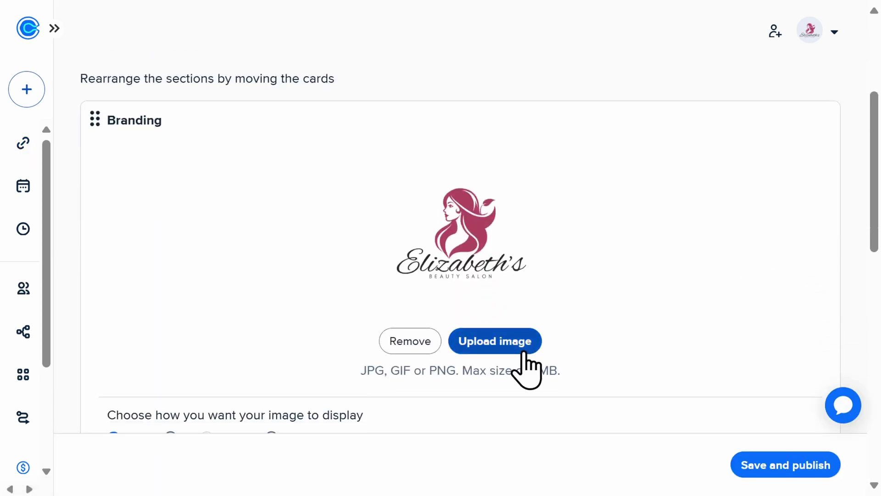
{"action": "scroll", "coordinate": [527, 369], "scroll_direction": "down", "scroll_amount": 6}
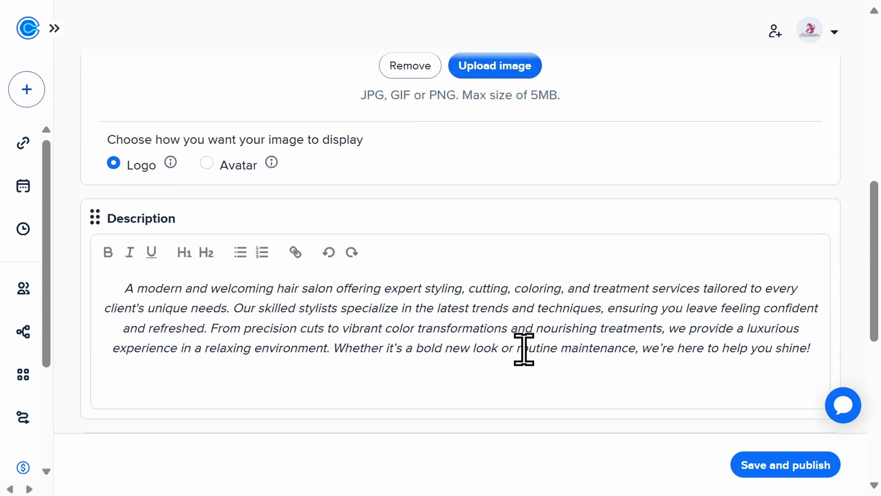
{"action": "scroll", "coordinate": [524, 349], "scroll_direction": "down", "scroll_amount": 8}
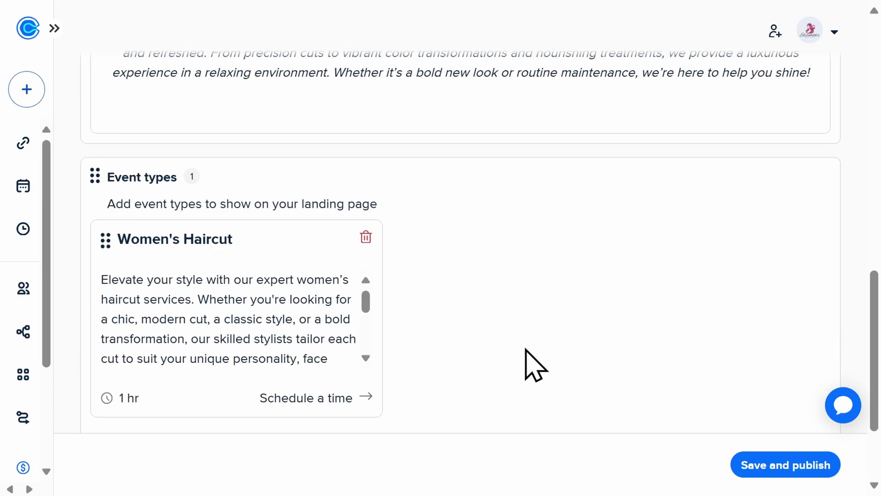
{"action": "left_click", "coordinate": [229, 366]}
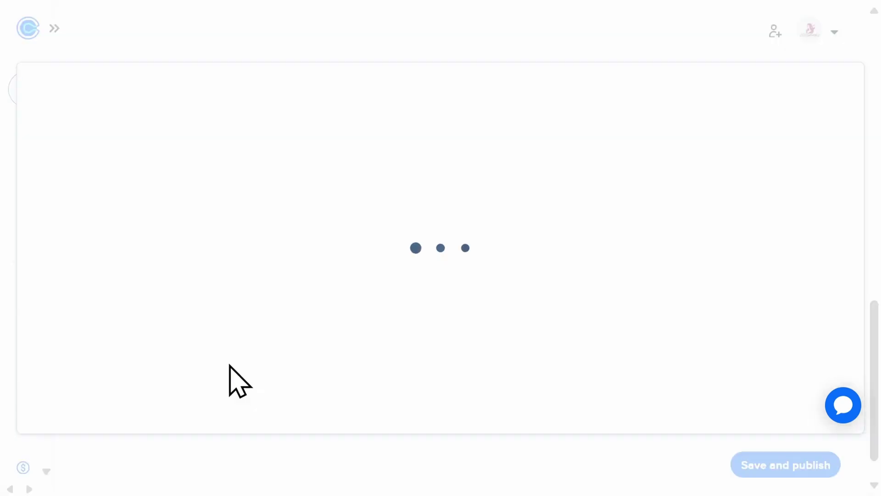
- Add Men's, Children's, Full and Partial Foil/Balayage, Blowout and Special Occasions, then apply and publish
{"action": "scroll", "coordinate": [494, 303], "scroll_direction": "down", "scroll_amount": 3}
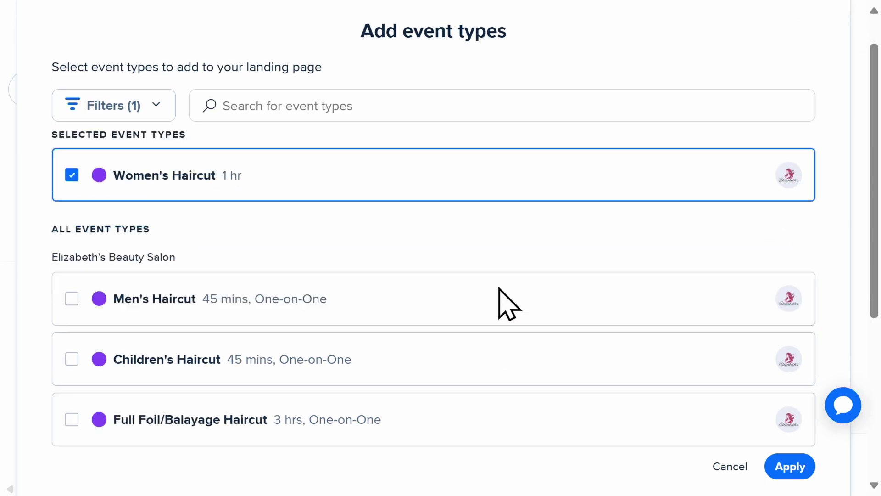
{"action": "left_click", "coordinate": [73, 248]}
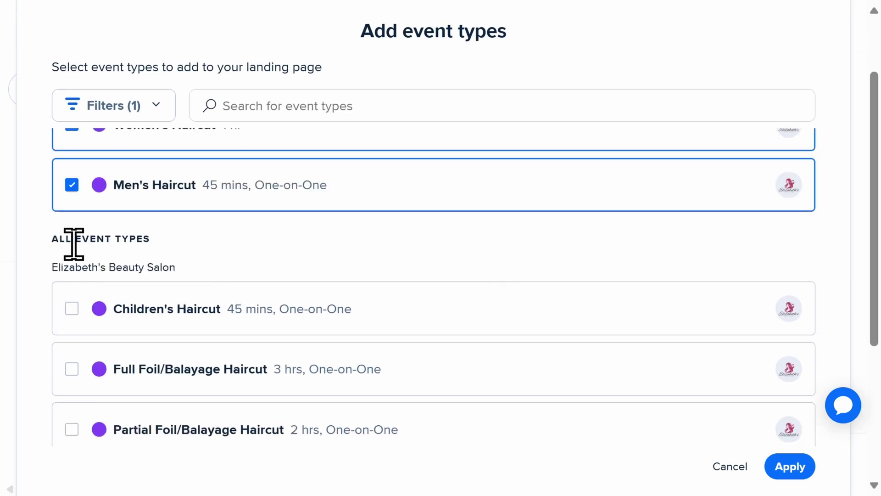
{"action": "left_click", "coordinate": [72, 308]}
{"action": "left_click", "coordinate": [72, 369]}
{"action": "scroll", "coordinate": [75, 342], "scroll_direction": "down", "scroll_amount": 2}
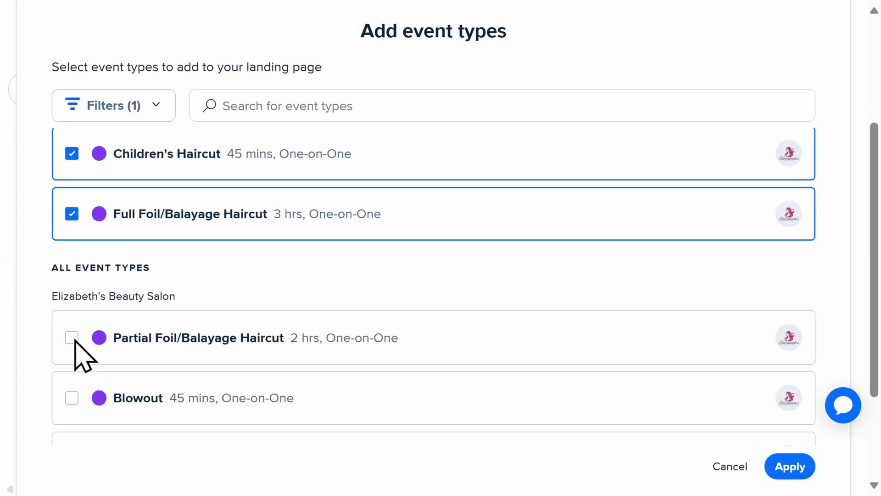
{"action": "left_click", "coordinate": [73, 340]}
{"action": "left_click", "coordinate": [73, 397]}
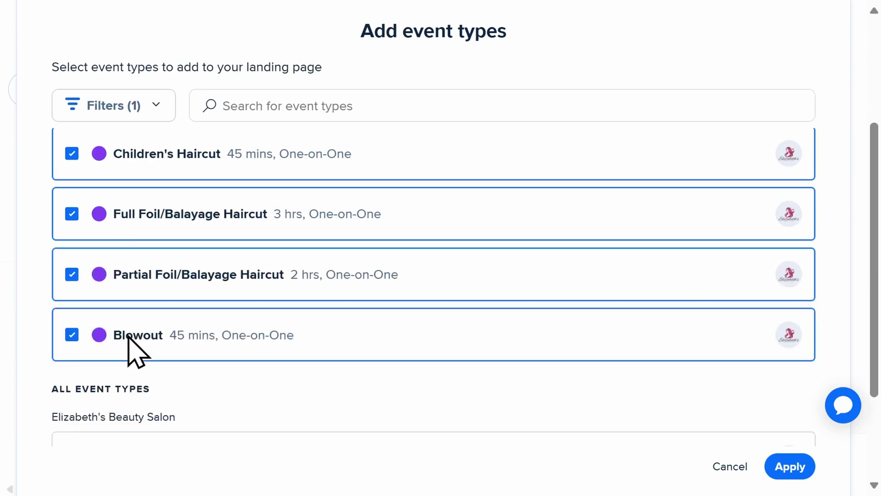
{"action": "scroll", "coordinate": [127, 340], "scroll_direction": "down", "scroll_amount": 2}
{"action": "left_click", "coordinate": [72, 367]}
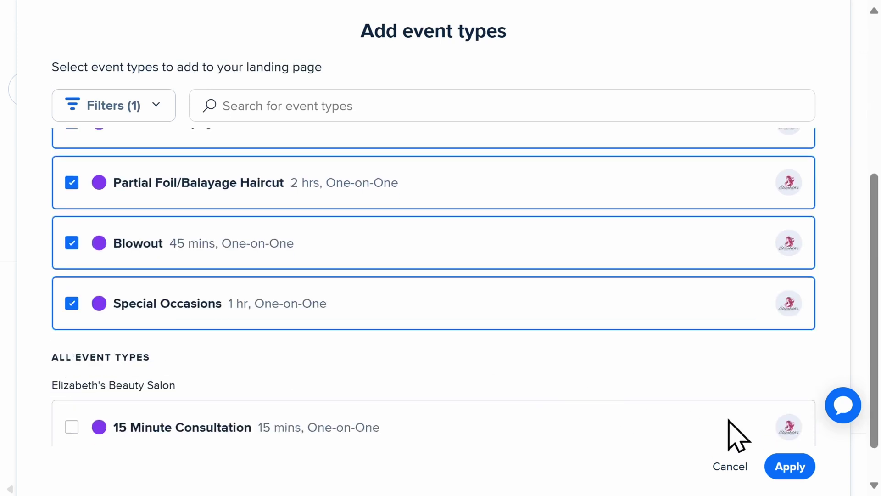
{"action": "left_click", "coordinate": [785, 468]}
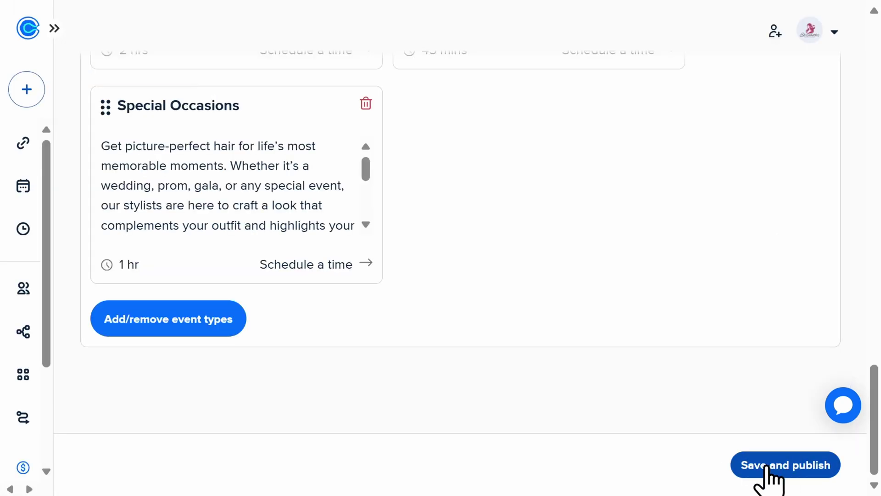
{"action": "left_click", "coordinate": [766, 467]}
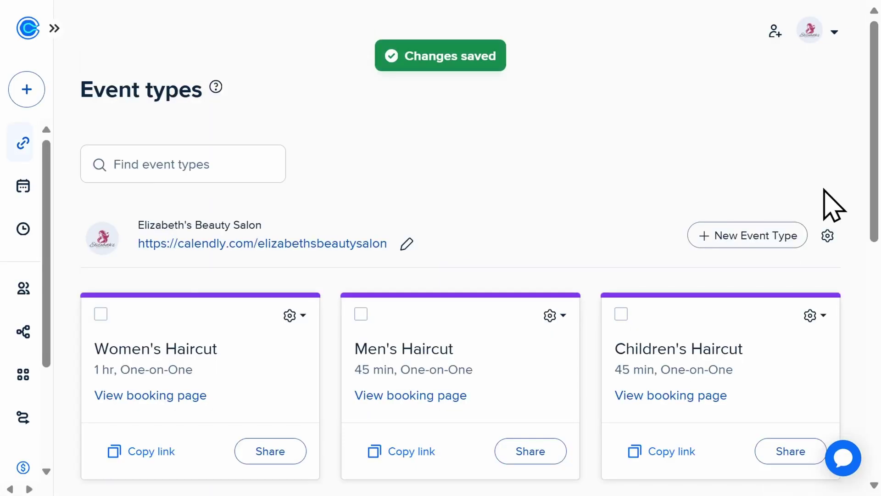
- Choose Inline Embed under Add to Website for the salon's booking page
{"action": "left_click", "coordinate": [829, 240]}
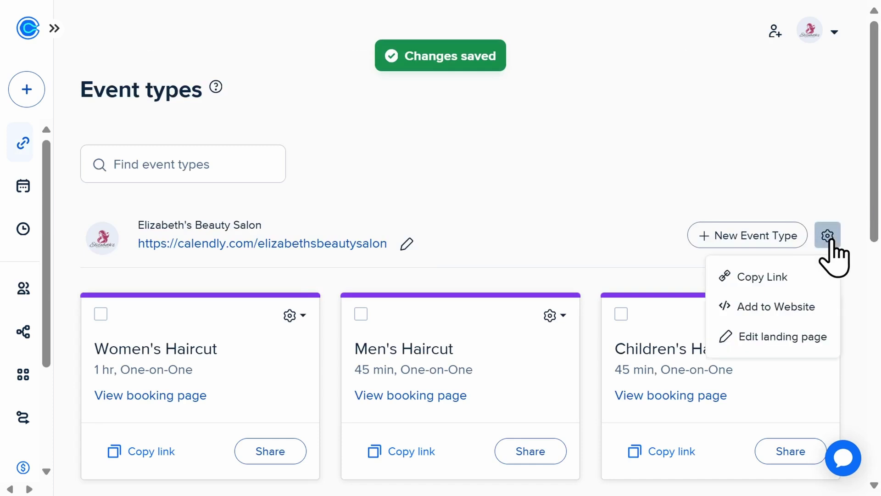
{"action": "left_click", "coordinate": [803, 306]}
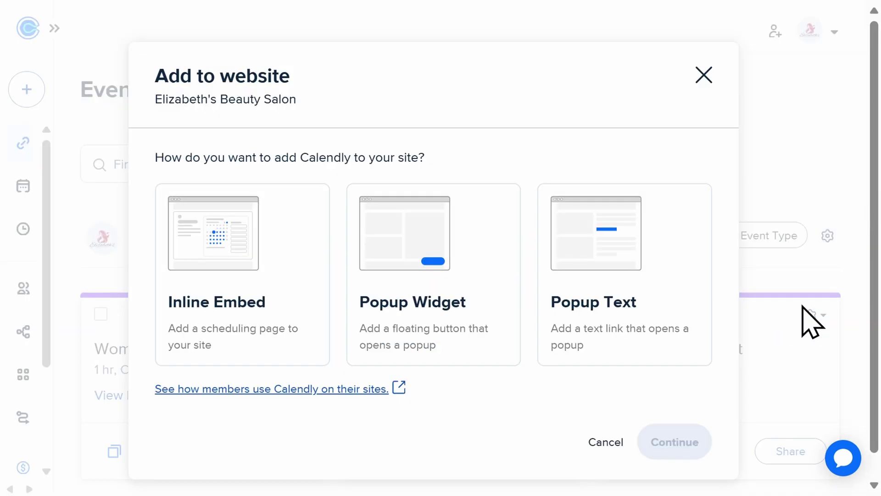
{"action": "left_click", "coordinate": [239, 327]}
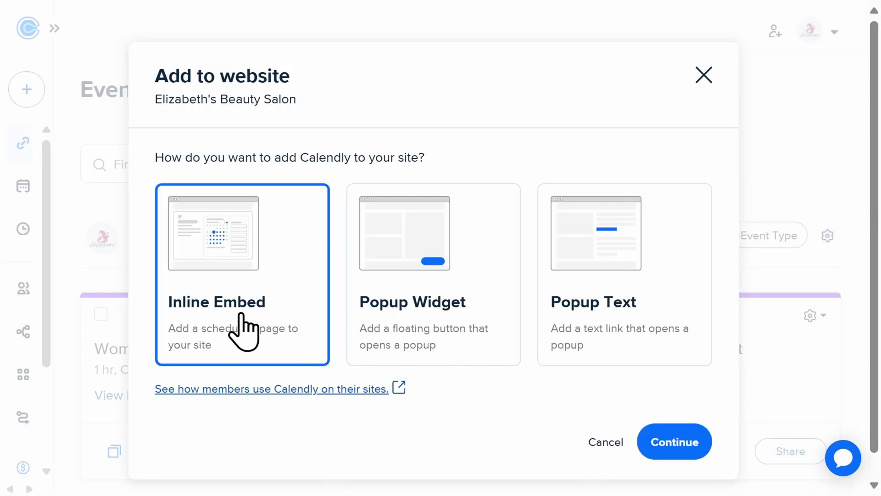
{"action": "left_click", "coordinate": [666, 443]}
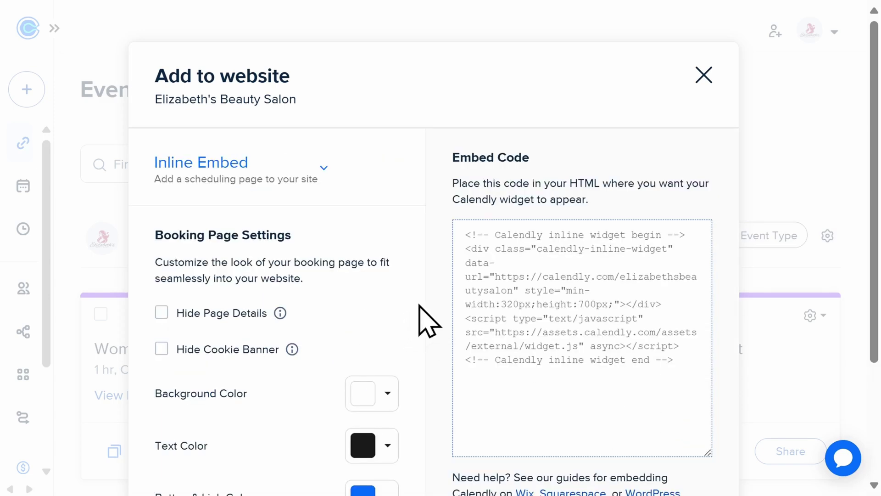
{"action": "scroll", "coordinate": [425, 322], "scroll_direction": "down", "scroll_amount": 2}
- Set the inline embed's button and link colour to A01979
{"action": "left_click", "coordinate": [388, 406]}
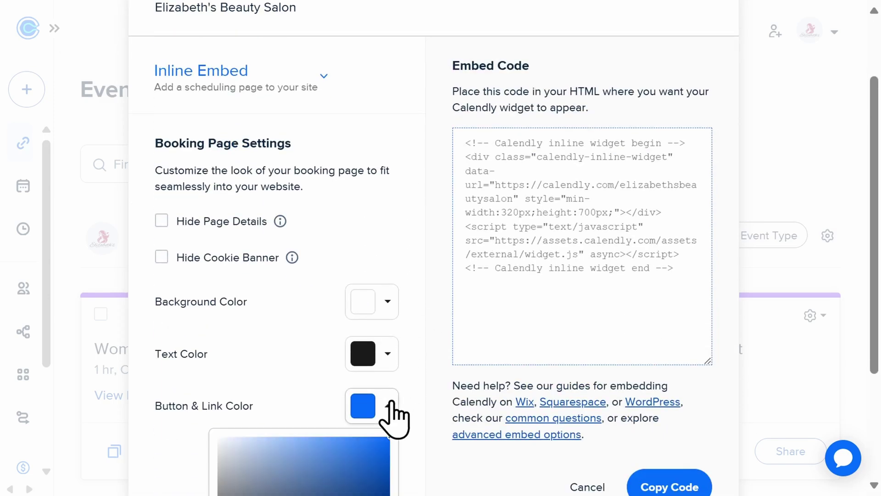
{"action": "scroll", "coordinate": [404, 377], "scroll_direction": "down", "scroll_amount": 4}
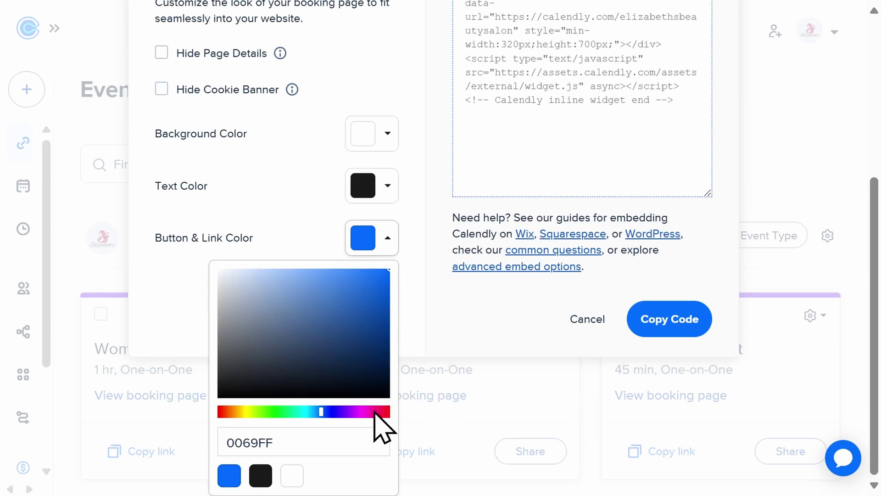
{"action": "left_click", "coordinate": [375, 411]}
{"action": "left_click", "coordinate": [363, 316]}
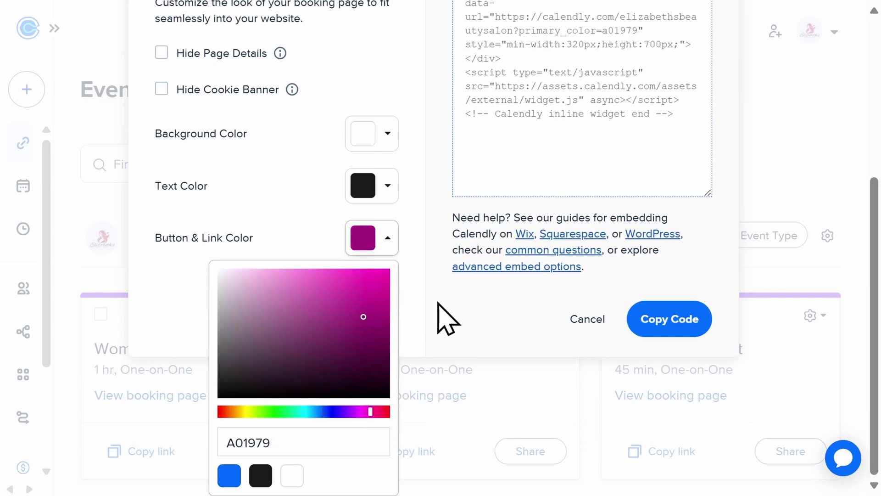
{"action": "left_click", "coordinate": [428, 304]}
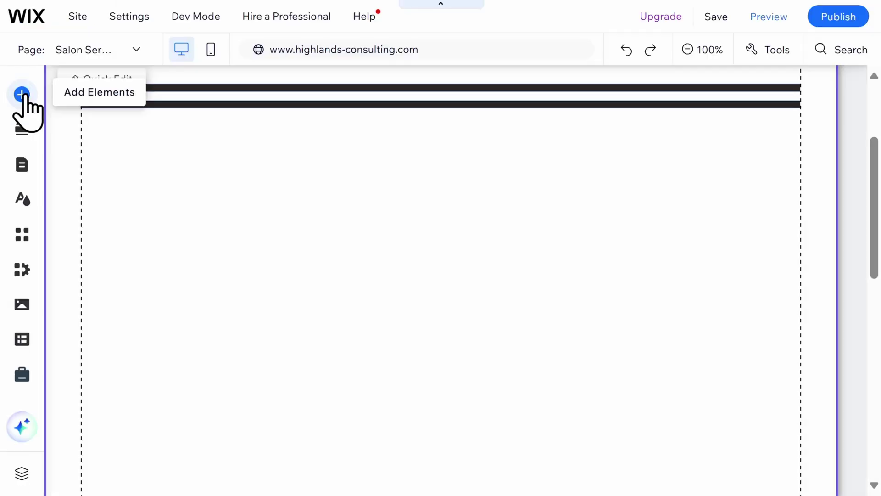
{"action": "left_click", "coordinate": [21, 96]}
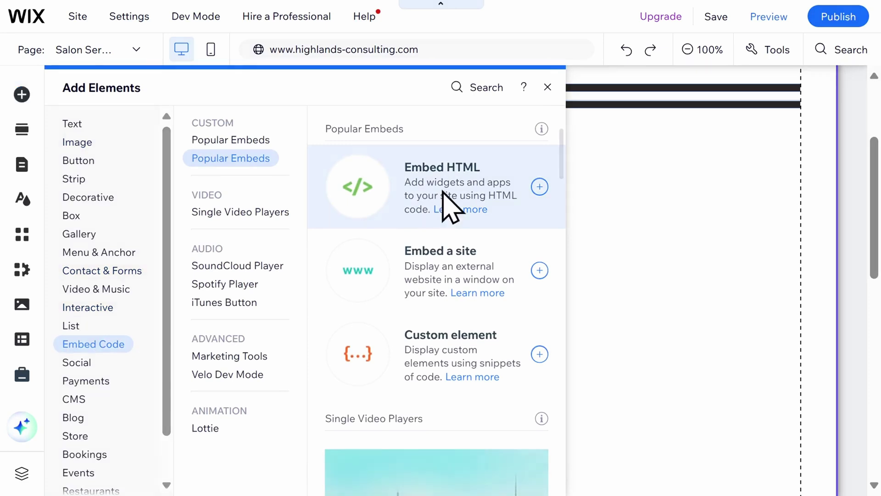
- Add an Embed HTML element and paste the copied Calendly inline embed code into it
{"action": "left_click", "coordinate": [449, 205]}
{"action": "double_click", "coordinate": [514, 266]}
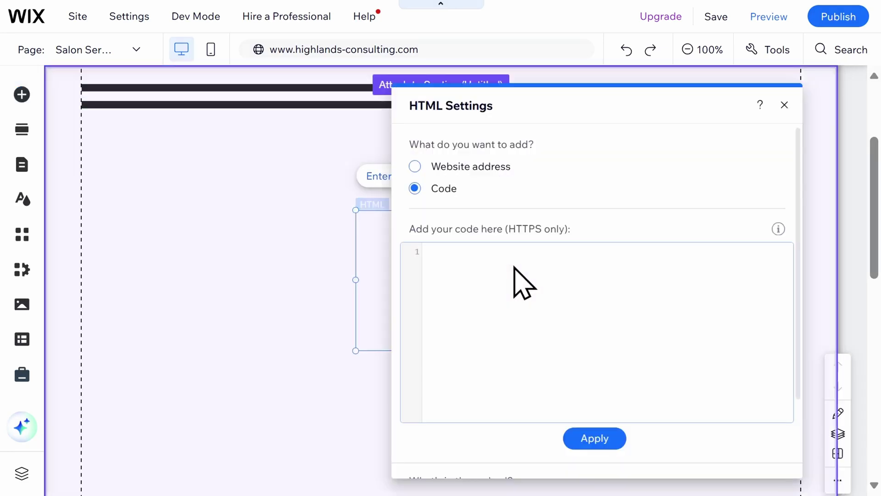
{"action": "left_click", "coordinate": [557, 258]}
{"action": "type", "text": "<!-- Calendly inline widget begin --> <div class=\"calendly-inline-widget\" data-url=\"https://calendly.com/elizabethsbeautysalon?primary_color=a01979\" style=\"min-width:320px;height:700px;\"></div> <script type=\"text/javascript\" src=\"https://assets.calendly.com/assets/external/widget.js\" async></script> <!-- Calendly inline widget end -->"}
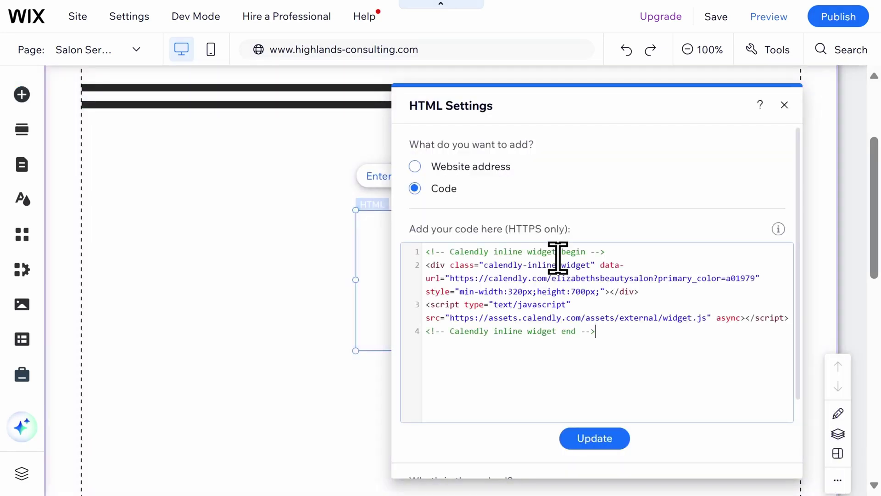
{"action": "left_click", "coordinate": [599, 439]}
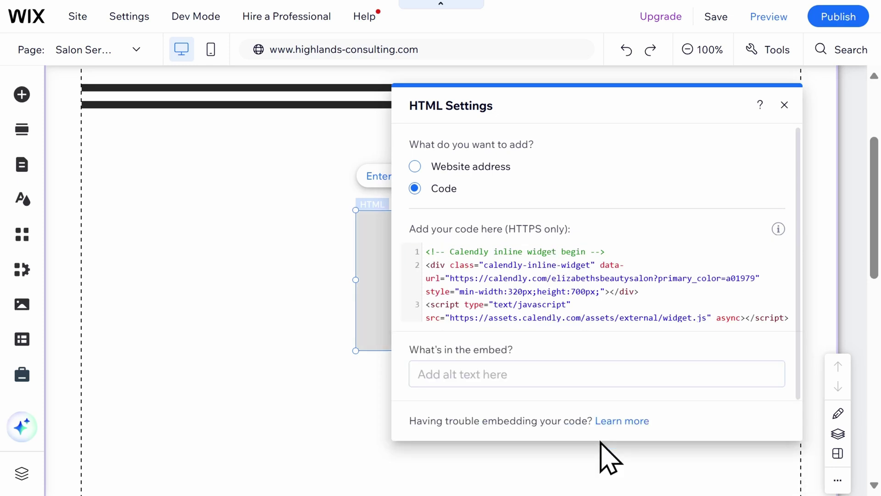
{"action": "left_click", "coordinate": [784, 104]}
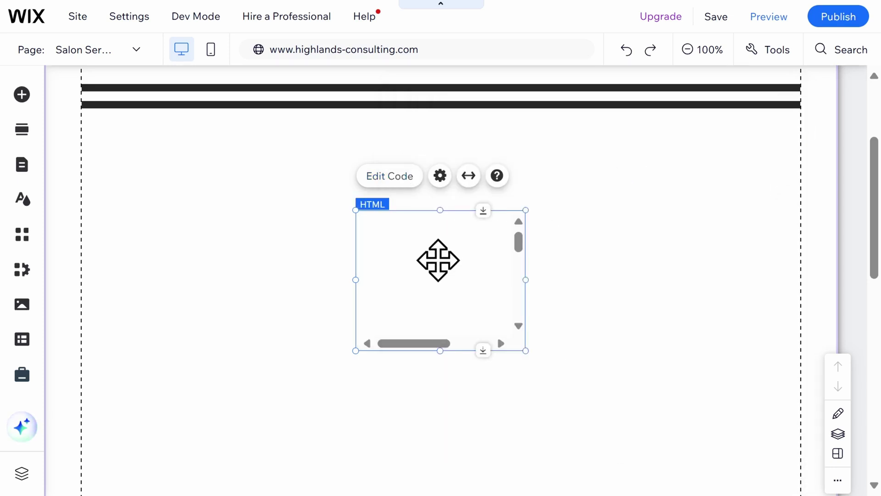
- Move the embed to the section's top and resize it to about 947 × 678 px
{"action": "left_click_drag", "start_coordinate": [431, 281], "coordinate": [172, 158]}
{"action": "left_click_drag", "start_coordinate": [259, 224], "coordinate": [783, 373]}
{"action": "left_click_drag", "start_coordinate": [633, 321], "coordinate": [582, 346]}
{"action": "left_click_drag", "start_coordinate": [511, 359], "coordinate": [510, 476]}
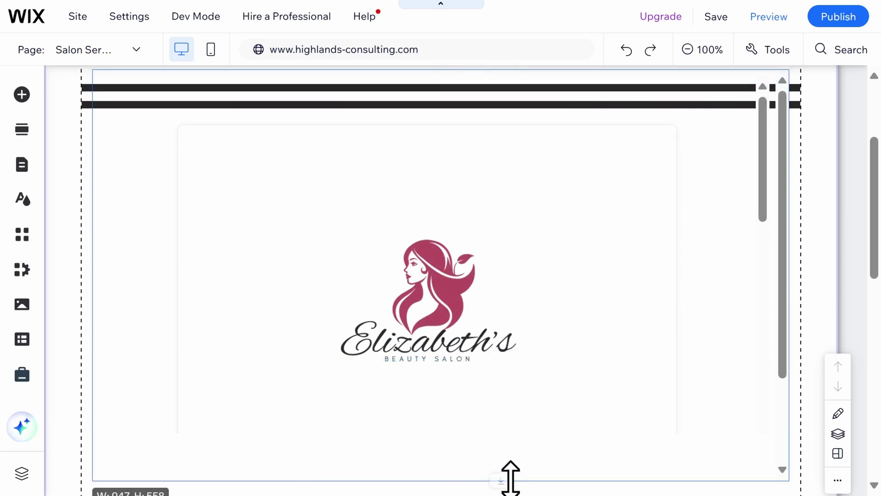
{"action": "scroll", "coordinate": [552, 407], "scroll_direction": "down", "scroll_amount": 2}
{"action": "left_click_drag", "start_coordinate": [501, 393], "coordinate": [505, 478]}
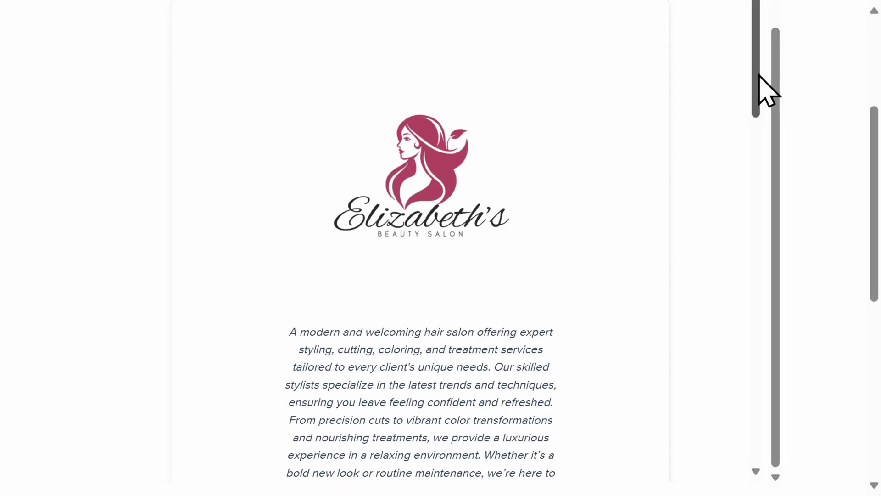
{"action": "left_click_drag", "start_coordinate": [759, 76], "coordinate": [750, 226]}
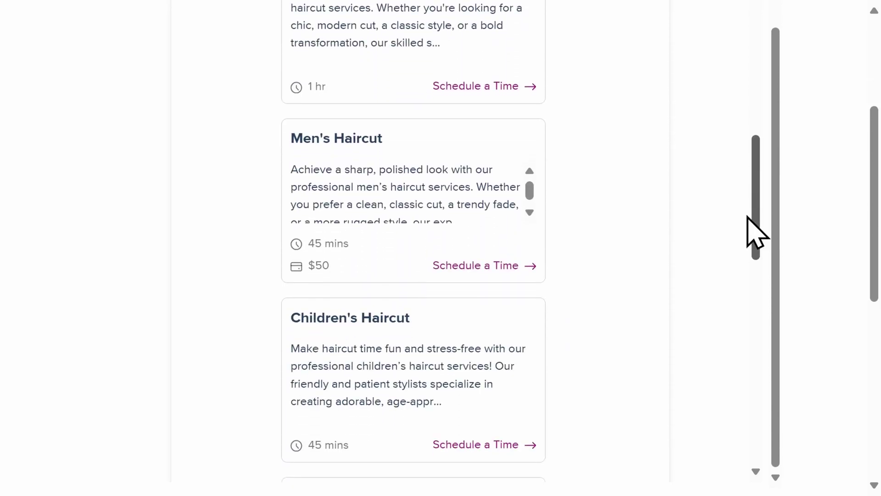
- Book a Men's Haircut for 10:00am on Friday, December 20, 2024, reaching the $50 payment form
{"action": "left_click", "coordinate": [510, 266]}
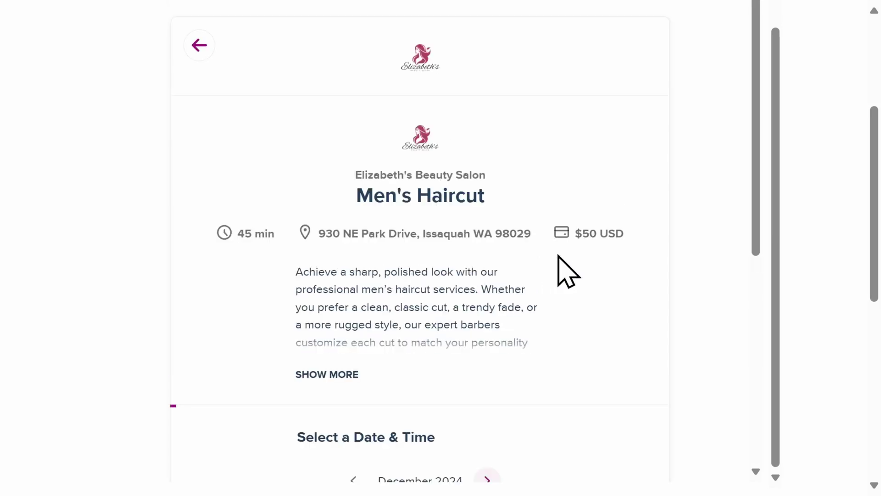
{"action": "scroll", "coordinate": [569, 270], "scroll_direction": "down", "scroll_amount": 6}
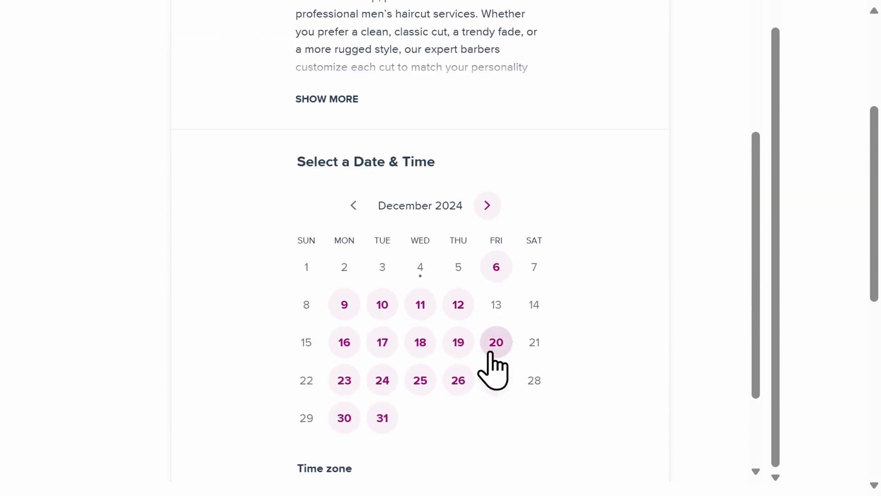
{"action": "left_click", "coordinate": [491, 353]}
{"action": "left_click", "coordinate": [623, 352]}
{"action": "left_click", "coordinate": [626, 356]}
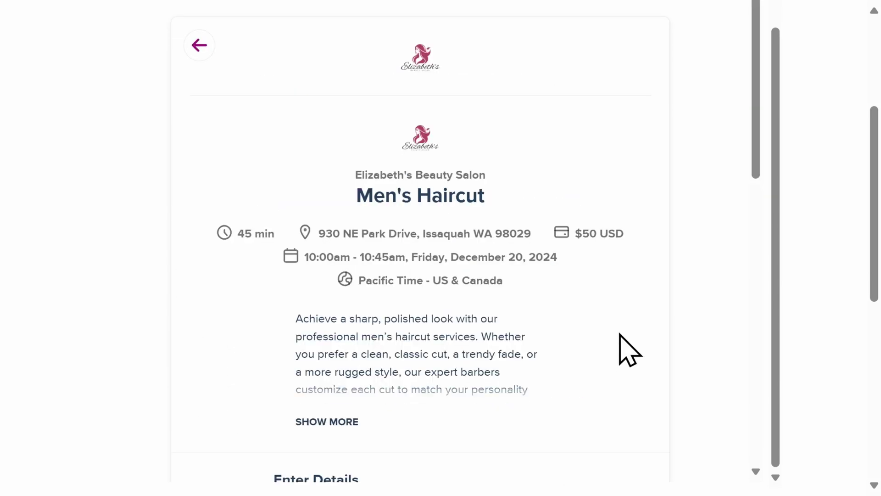
{"action": "scroll", "coordinate": [619, 334], "scroll_direction": "down", "scroll_amount": 14}
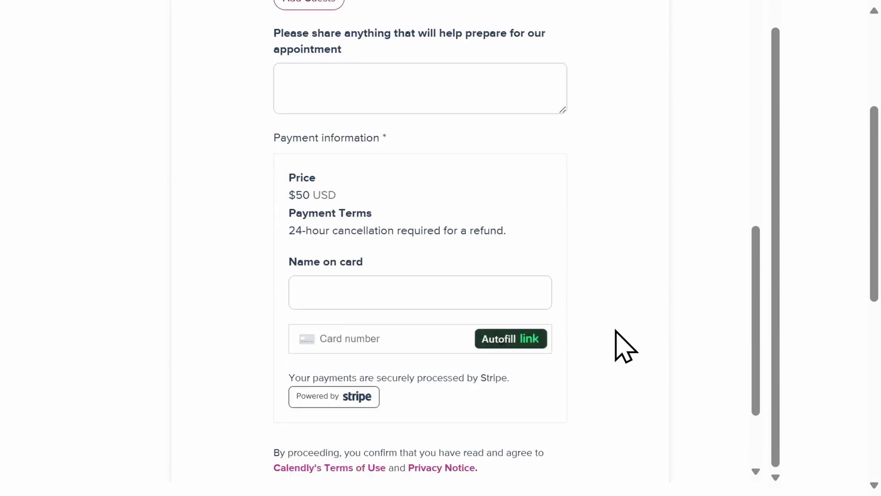
{"action": "scroll", "coordinate": [619, 345], "scroll_direction": "down", "scroll_amount": 2}
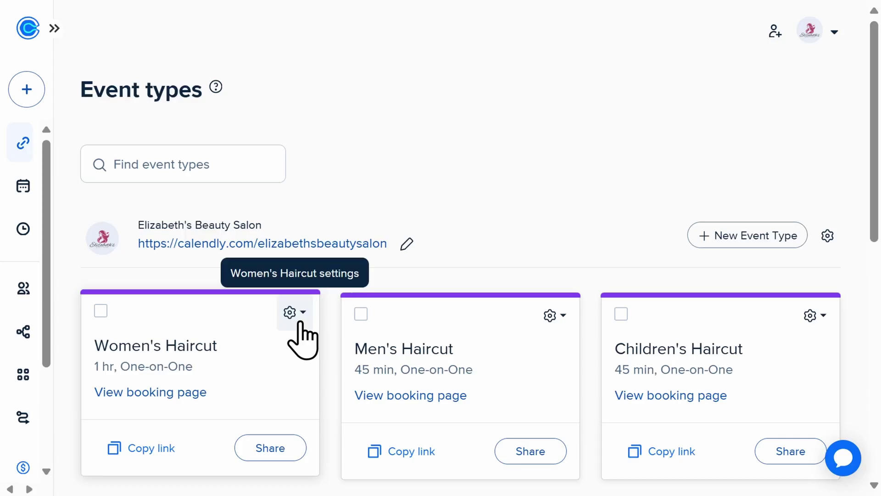
{"action": "left_click", "coordinate": [295, 319]}
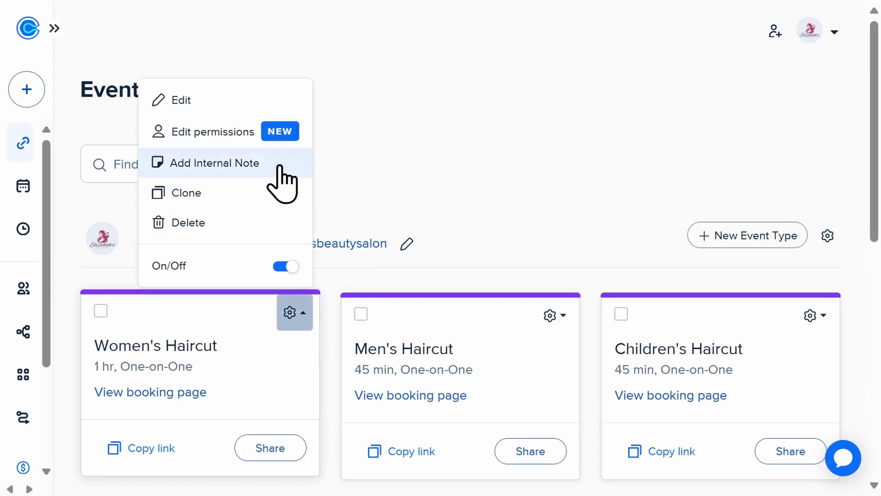
- In the Women's Haircut booking page options, connect Stripe for payment collection
{"action": "left_click", "coordinate": [264, 100]}
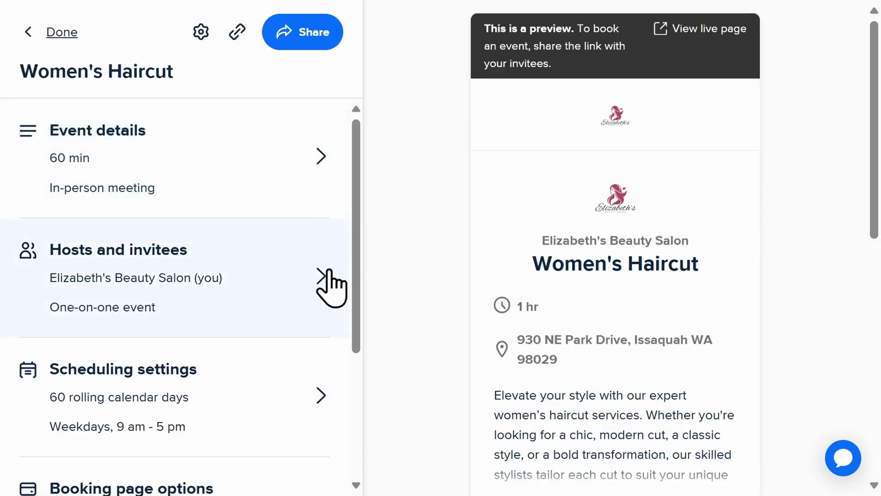
{"action": "left_click_drag", "start_coordinate": [360, 281], "coordinate": [360, 392]}
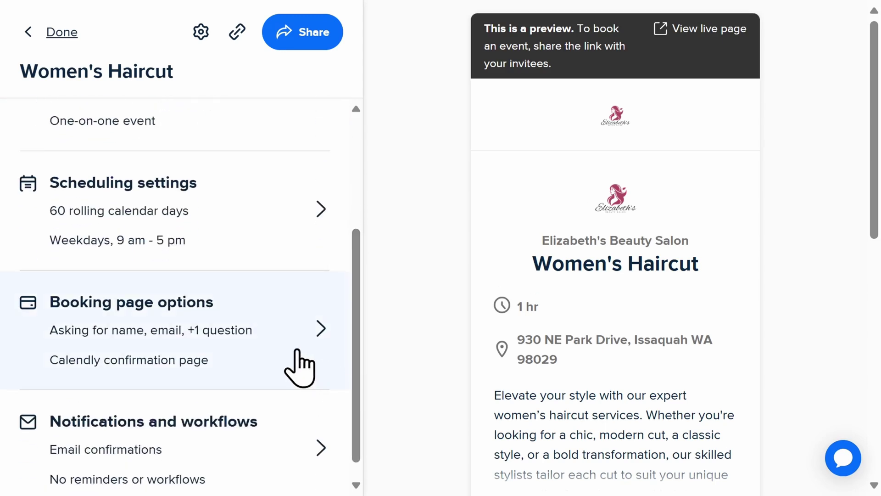
{"action": "left_click", "coordinate": [299, 367]}
{"action": "left_click_drag", "start_coordinate": [360, 252], "coordinate": [353, 364]}
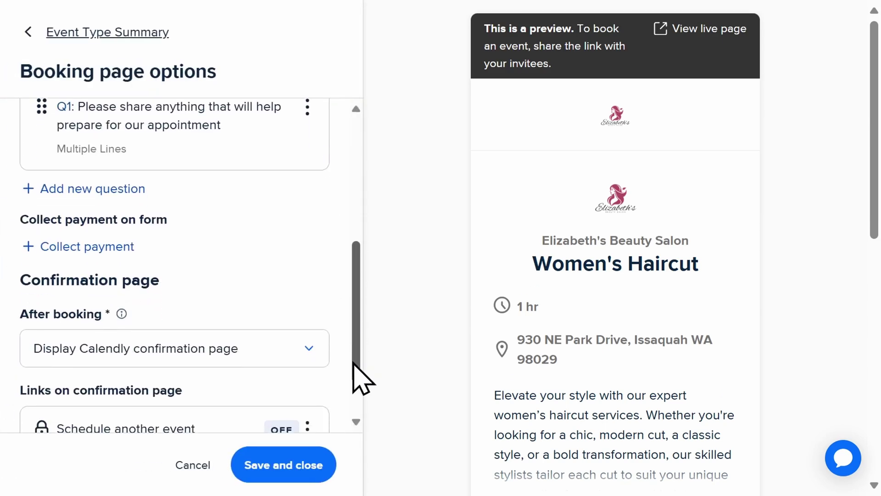
{"action": "left_click", "coordinate": [103, 246]}
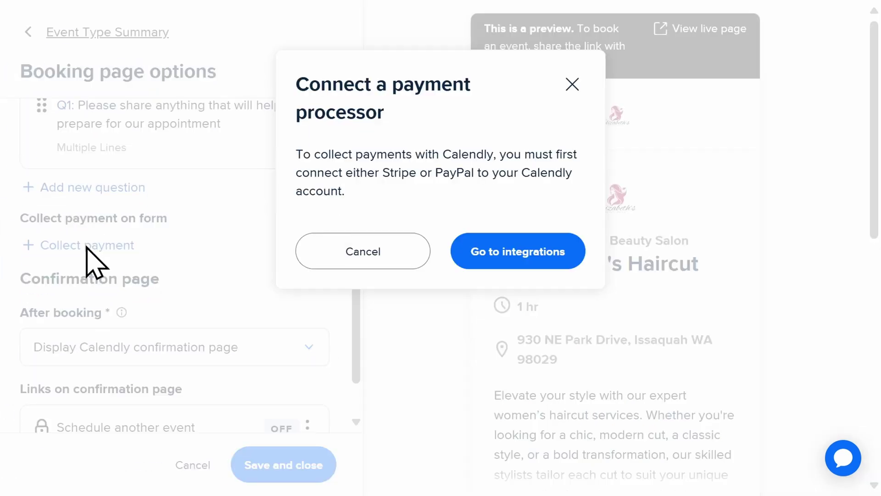
{"action": "left_click", "coordinate": [518, 255]}
{"action": "scroll", "coordinate": [518, 254], "scroll_direction": "down", "scroll_amount": 2}
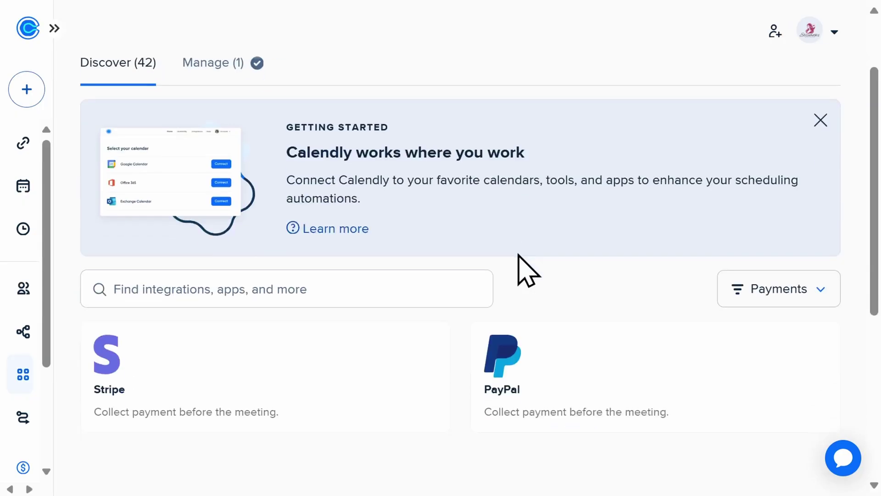
{"action": "scroll", "coordinate": [519, 257], "scroll_direction": "down", "scroll_amount": 2}
{"action": "left_click", "coordinate": [338, 314]}
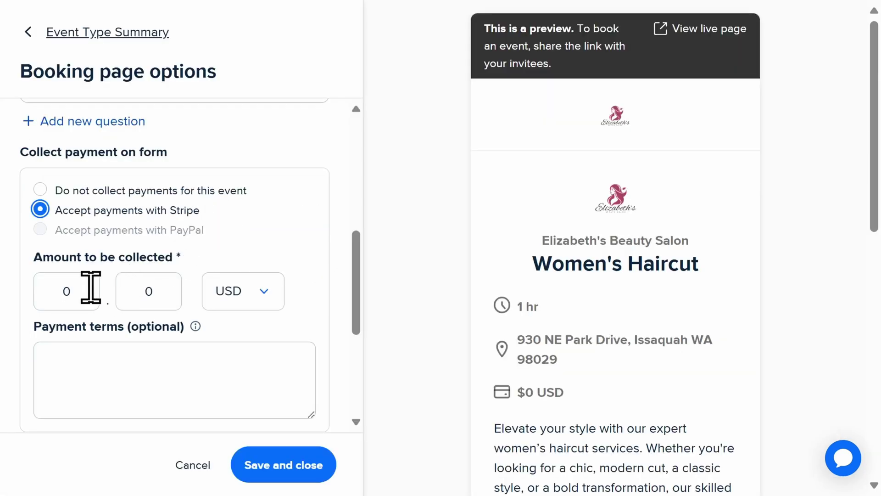
- Set the amount to $85 USD with a 24-hour cancellation refund term and save
{"action": "double_click", "coordinate": [89, 289]}
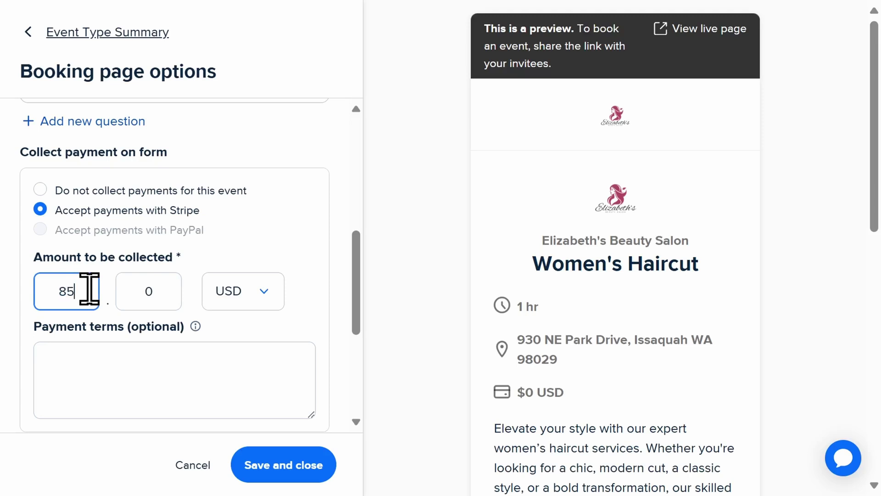
{"action": "left_click", "coordinate": [111, 351]}
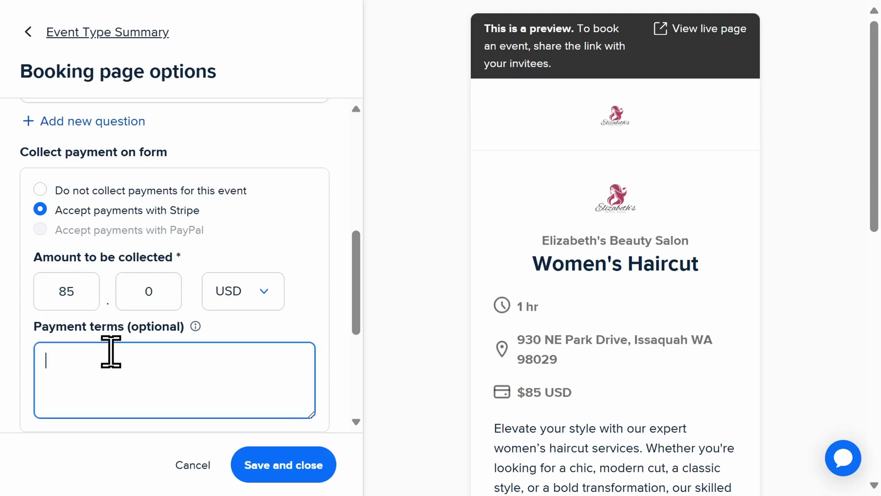
{"action": "type", "text": "24-hour cancellation required for refunds."}
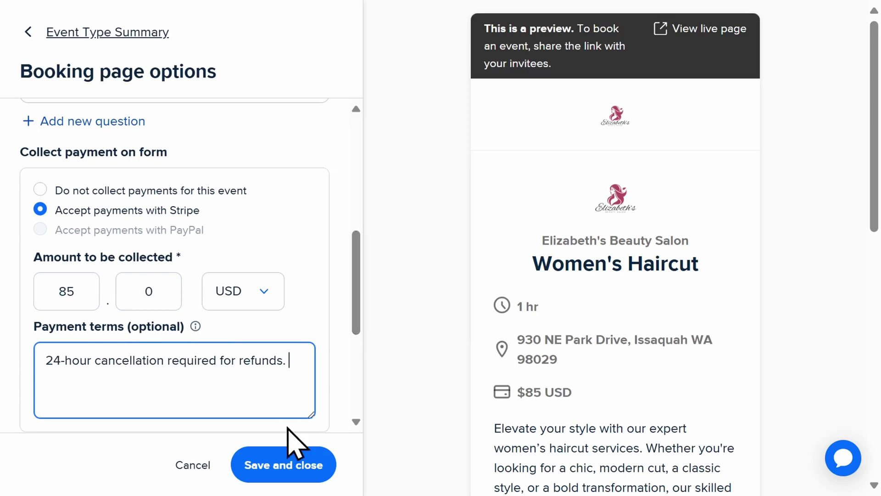
{"action": "left_click", "coordinate": [284, 466]}
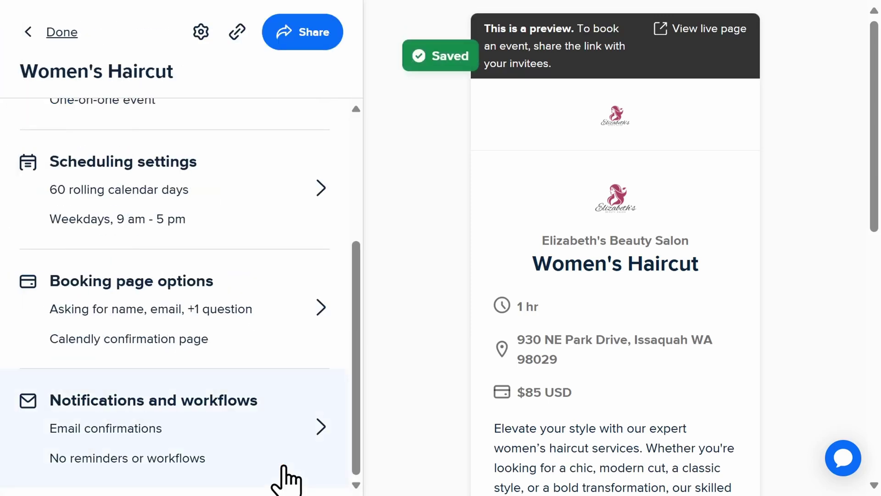
- Start an Email reminder to host workflow sent 24 hours before events and edit its email
{"action": "scroll", "coordinate": [698, 440], "scroll_direction": "down", "scroll_amount": 2}
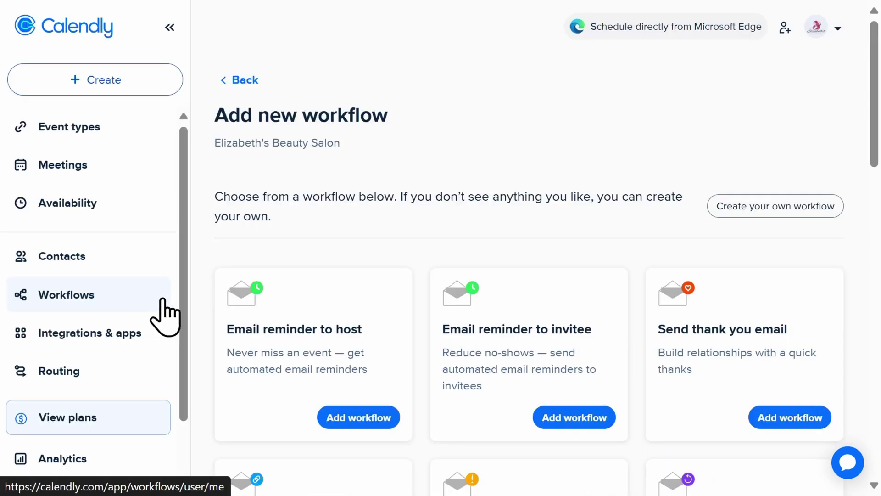
{"action": "scroll", "coordinate": [215, 309], "scroll_direction": "down", "scroll_amount": 7}
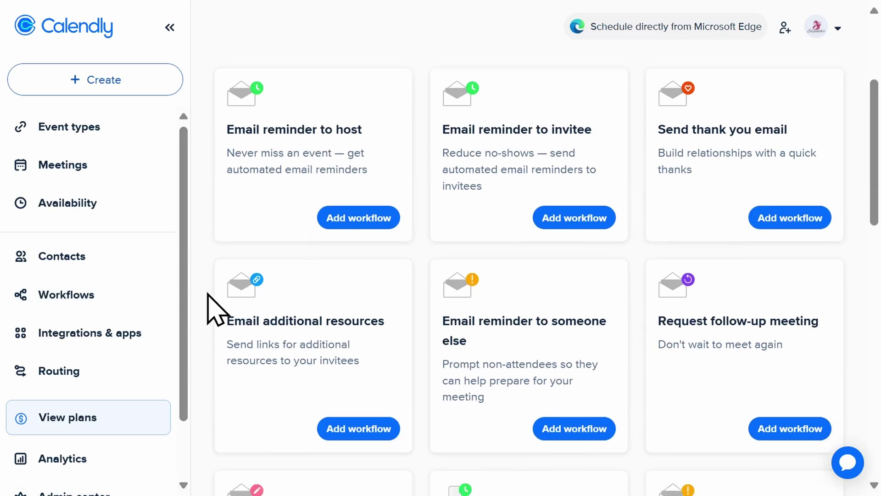
{"action": "scroll", "coordinate": [216, 310], "scroll_direction": "down", "scroll_amount": 7}
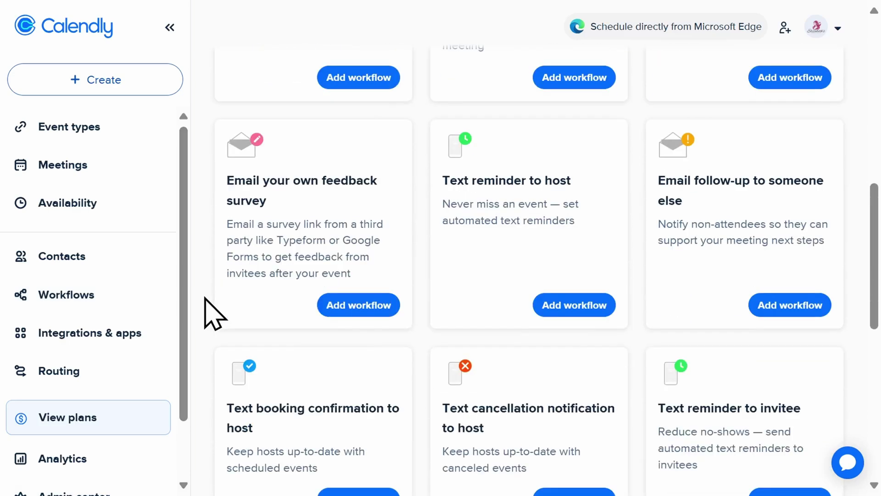
{"action": "scroll", "coordinate": [209, 312], "scroll_direction": "up", "scroll_amount": 8}
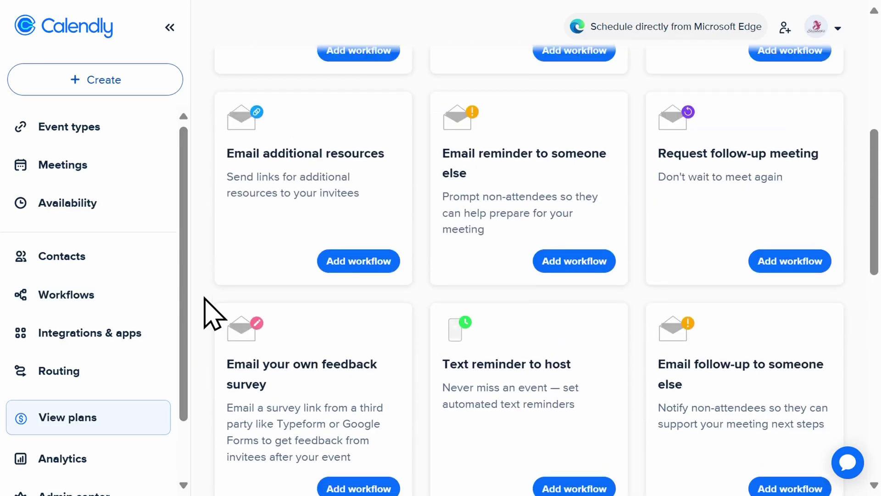
{"action": "scroll", "coordinate": [209, 312], "scroll_direction": "up", "scroll_amount": 6}
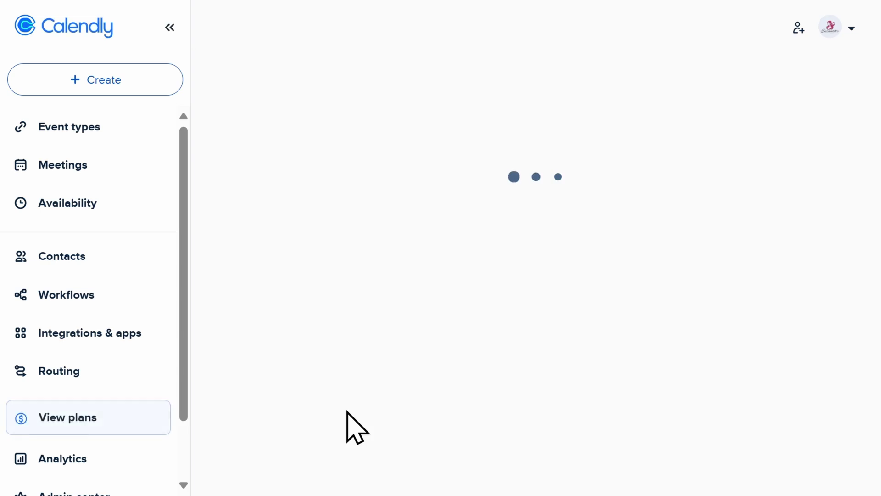
{"action": "scroll", "coordinate": [634, 349], "scroll_direction": "down", "scroll_amount": 4}
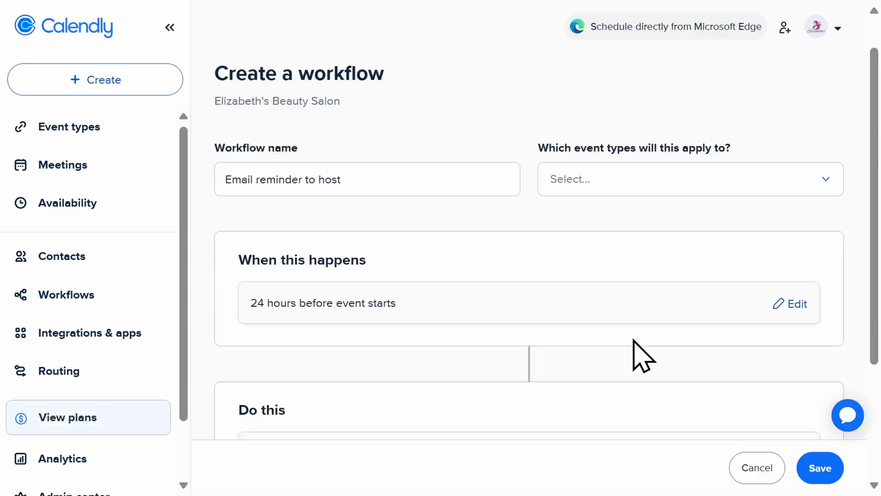
{"action": "left_click", "coordinate": [732, 319]}
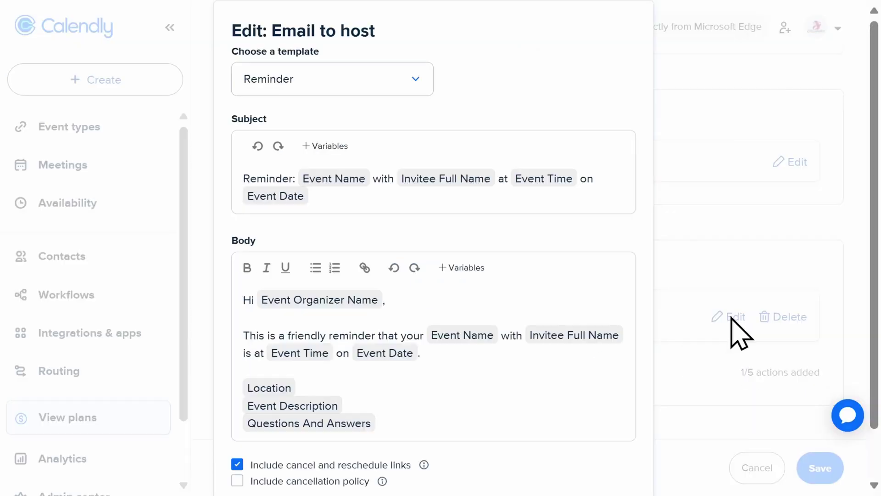
- Review the host email's variables, then open the 15 Minute Consultation's location options
{"action": "scroll", "coordinate": [625, 307], "scroll_direction": "down", "scroll_amount": 1}
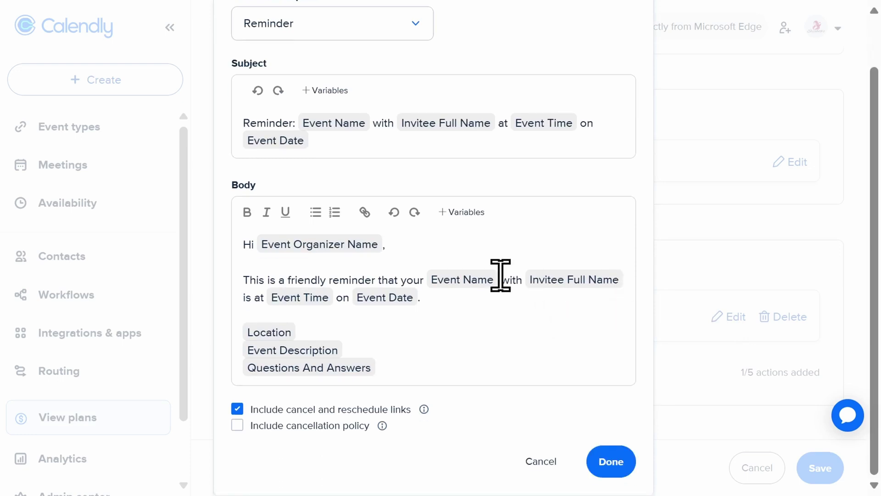
{"action": "left_click", "coordinate": [456, 214]}
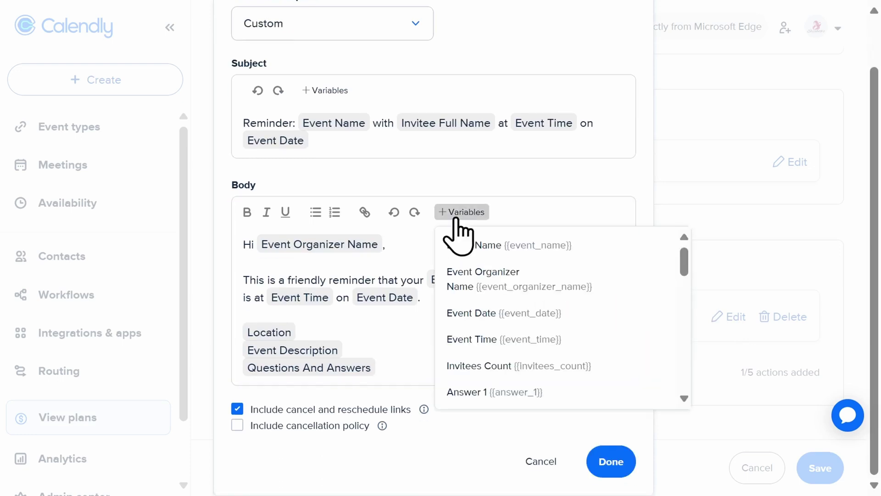
{"action": "left_click", "coordinate": [451, 186]}
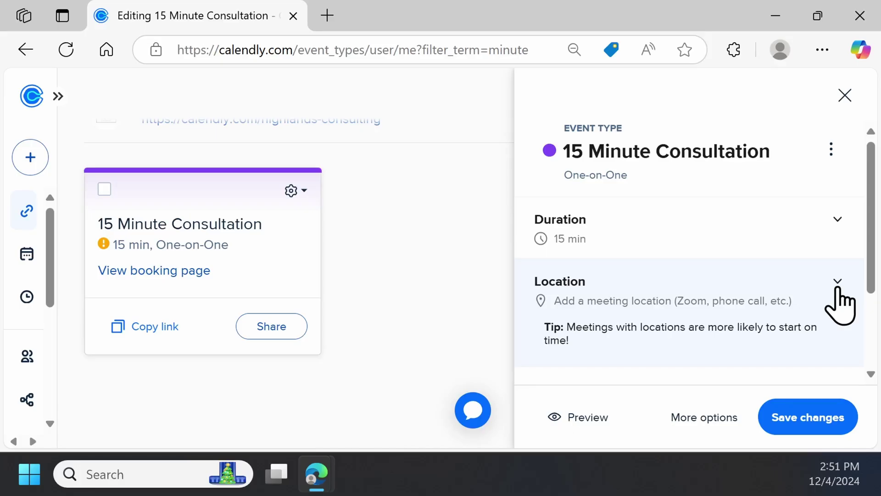
{"action": "left_click", "coordinate": [838, 290]}
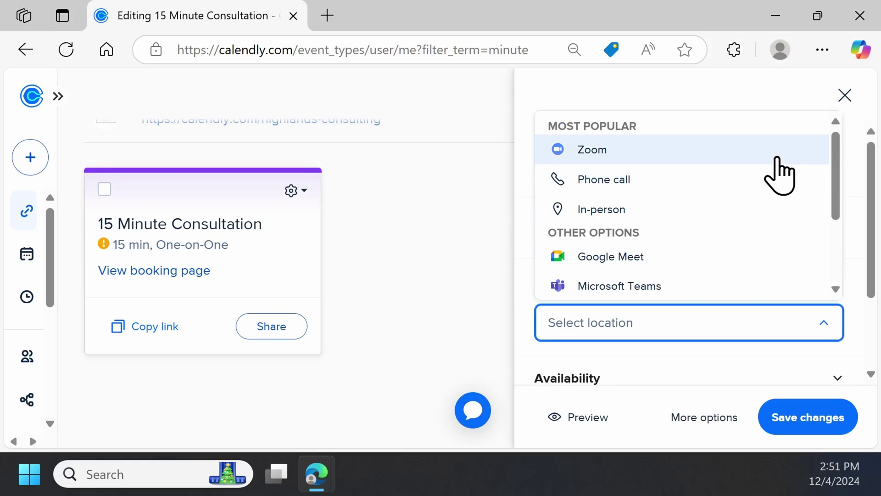
- Set Zoom as the 15 Minute Consultation's location, review the Outlook booking email, then go to Meetings
{"action": "left_click", "coordinate": [779, 174]}
{"action": "scroll", "coordinate": [788, 261], "scroll_direction": "down", "scroll_amount": 2}
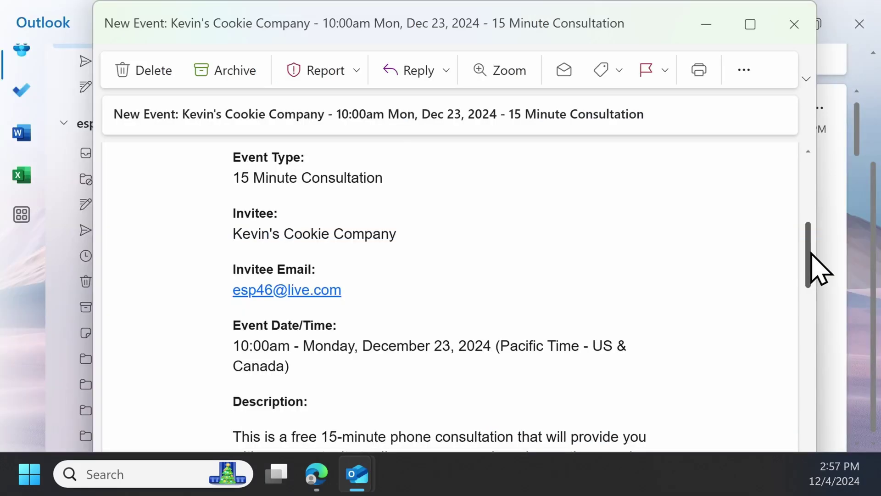
{"action": "scroll", "coordinate": [817, 266], "scroll_direction": "down", "scroll_amount": 1}
{"action": "left_click_drag", "start_coordinate": [810, 254], "coordinate": [807, 411]}
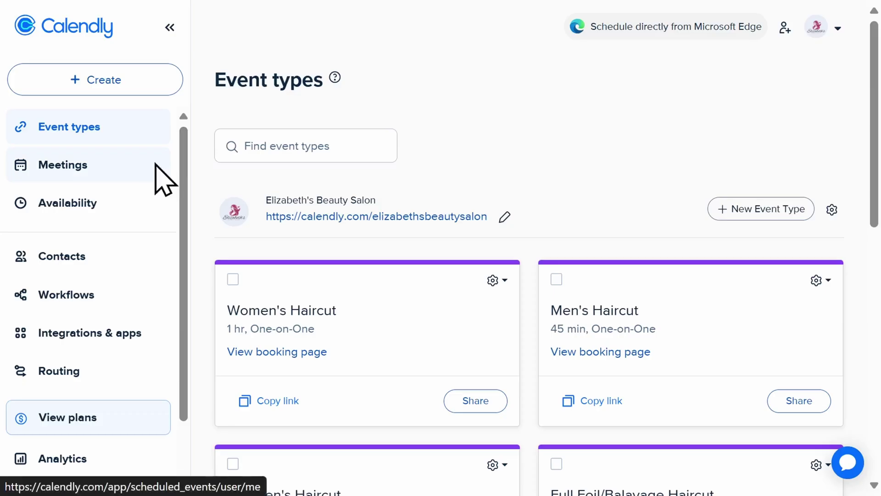
{"action": "left_click", "coordinate": [156, 177]}
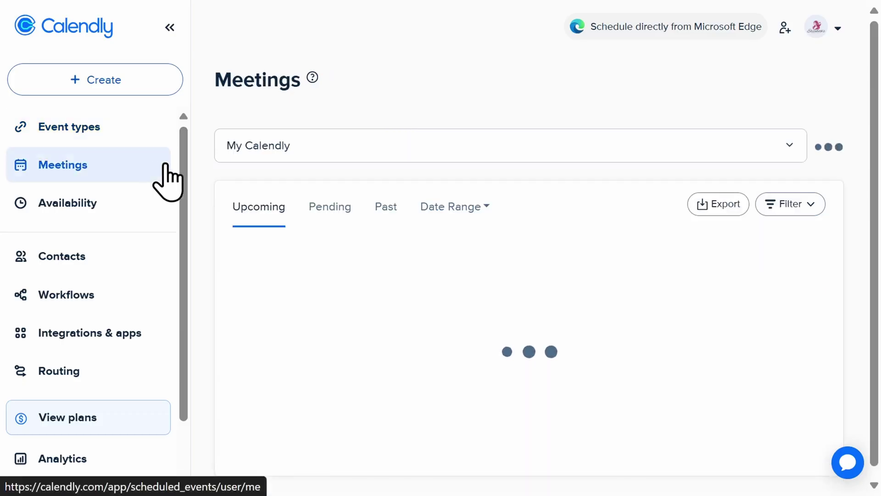
- Find the December 10 Men's Haircut meeting in the list and expand its details
{"action": "left_click_drag", "start_coordinate": [878, 110], "coordinate": [877, 251]}
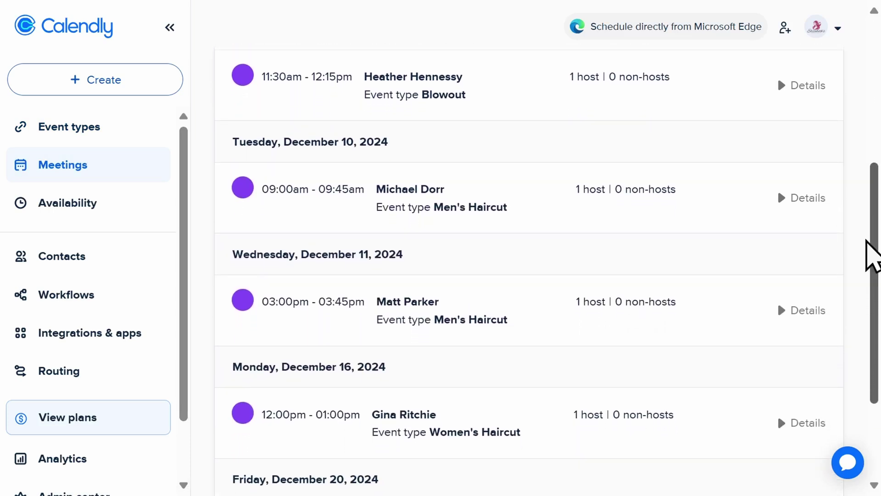
{"action": "left_click", "coordinate": [809, 198]}
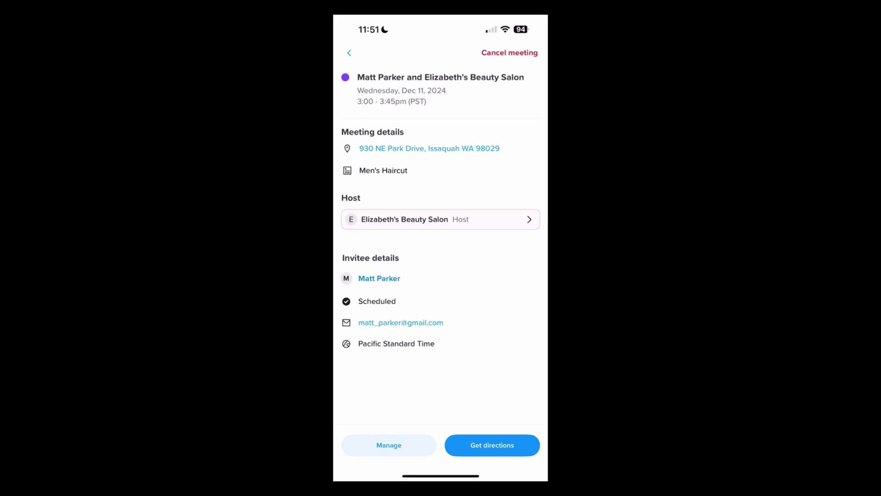
- Reschedule the Men's Haircut to Friday, December 6 at 2:00pm, then go to Settings
{"action": "left_click", "coordinate": [389, 445]}
{"action": "left_click", "coordinate": [398, 400]}
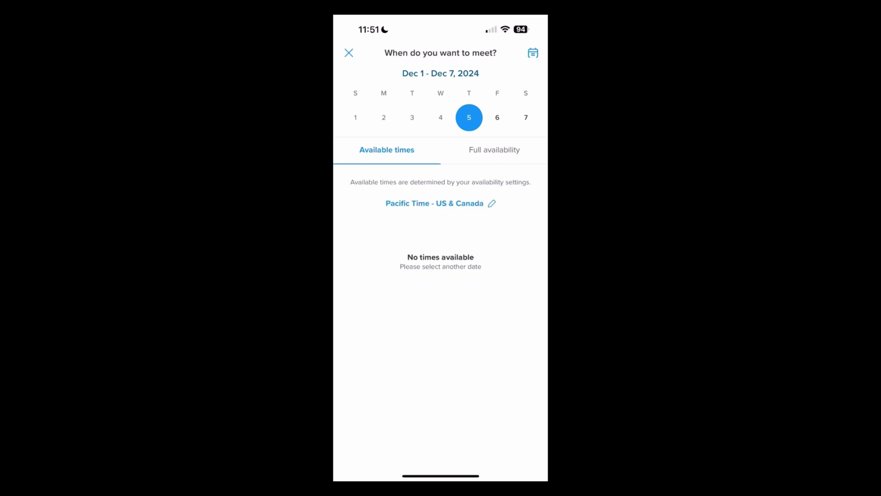
{"action": "left_click", "coordinate": [497, 117]}
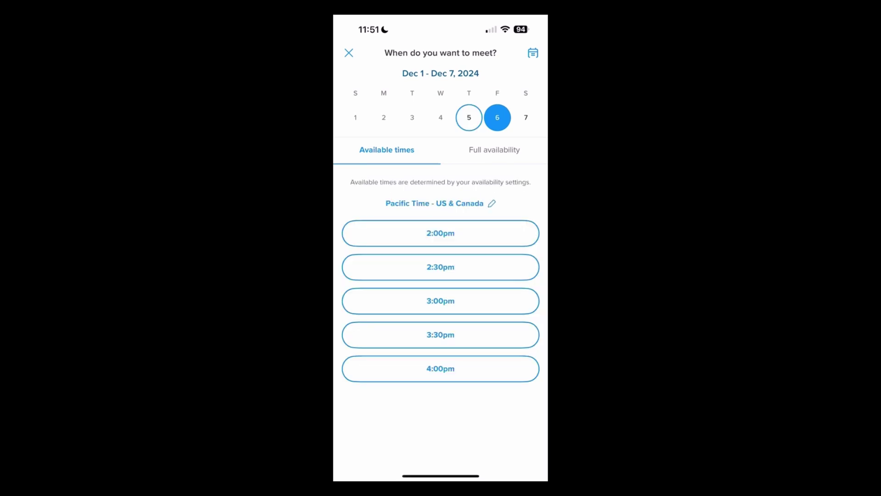
{"action": "left_click", "coordinate": [440, 233]}
{"action": "left_click", "coordinate": [441, 453]}
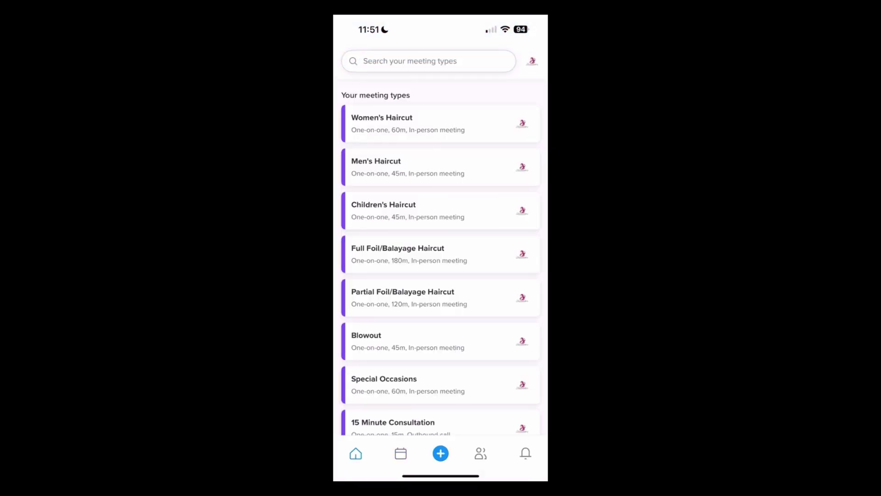
{"action": "left_click", "coordinate": [533, 61]}
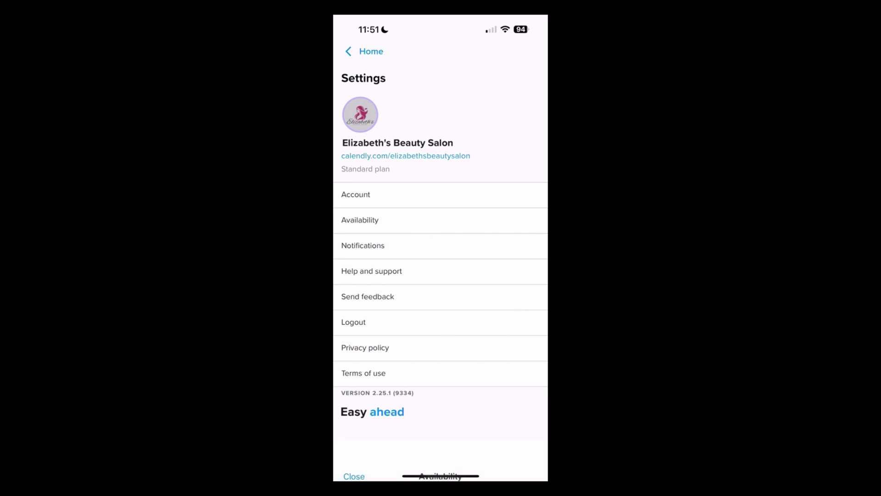